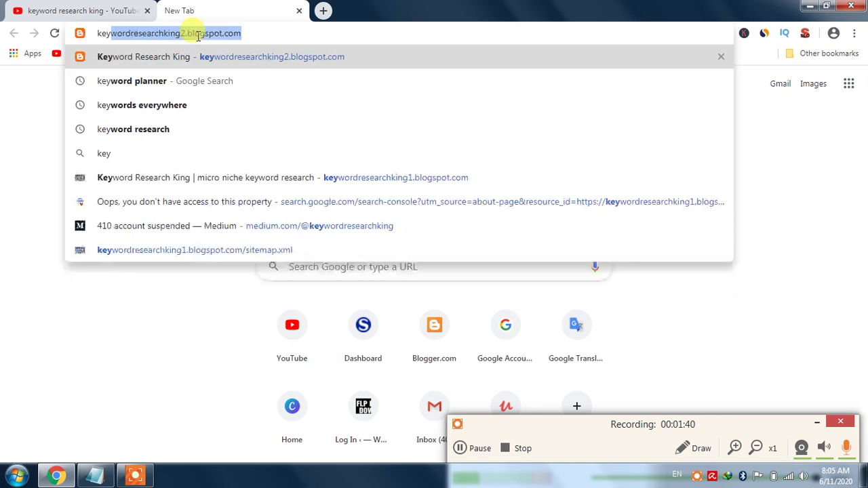
Open the Google Ads Keyword Planner page through a Google search for "keyword planner" and dismiss its COVID-19 notice
{"action": "key", "text": "Down"}
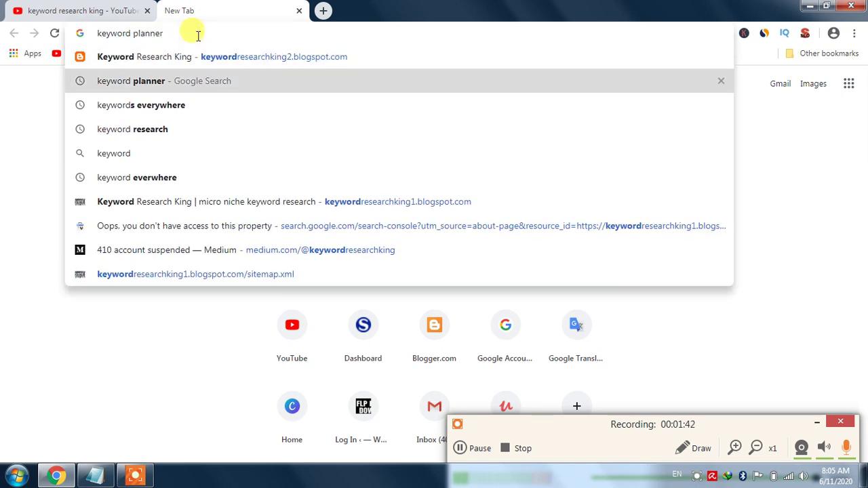
{"action": "key", "text": "Return"}
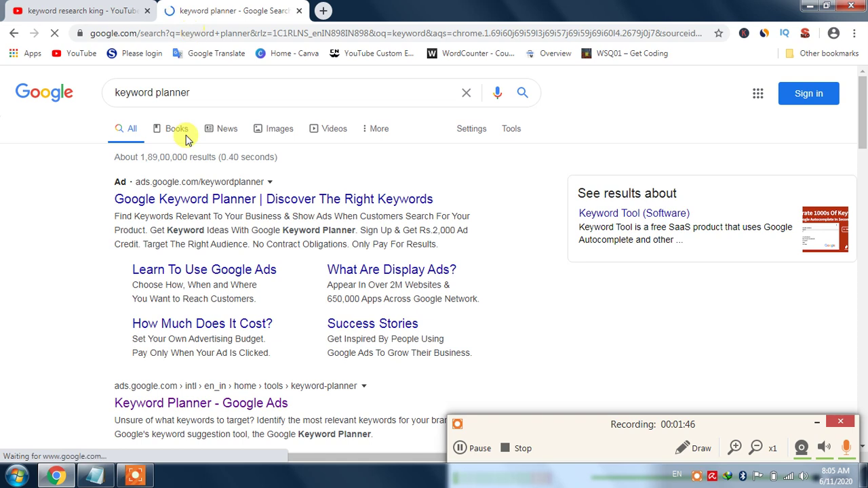
{"action": "left_click", "coordinate": [190, 403]}
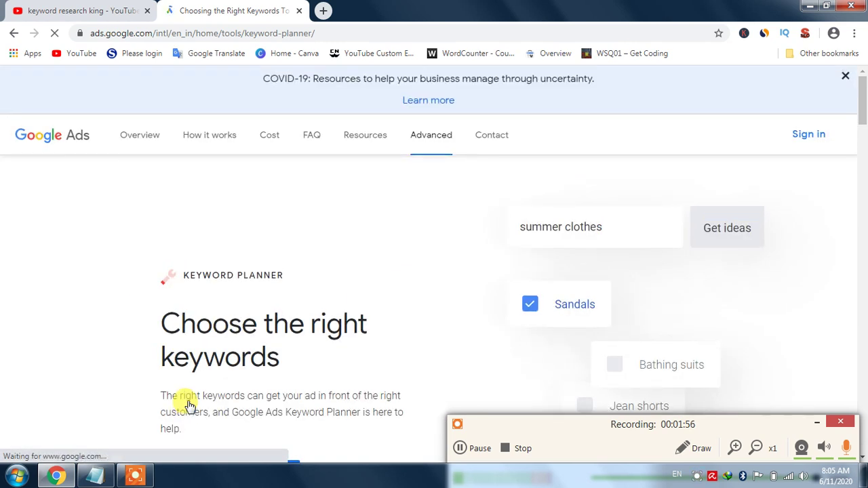
{"action": "left_click", "coordinate": [847, 78]}
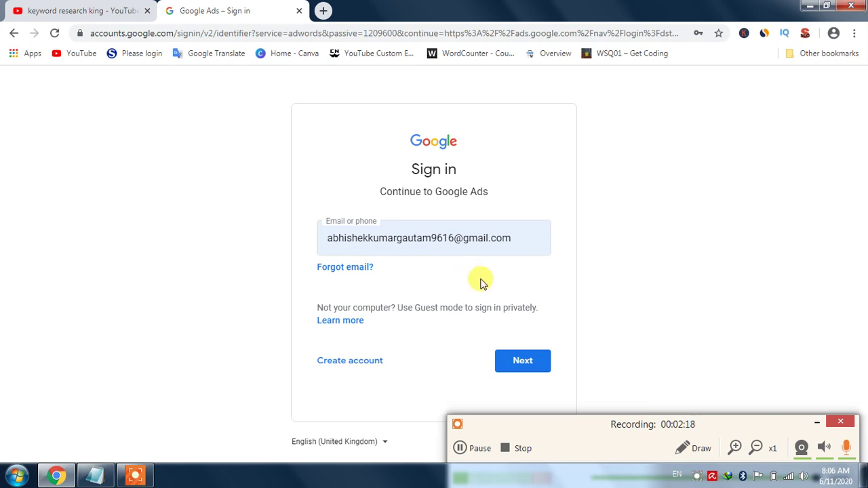
Sign in to Google Ads with the prefilled account email and saved password
{"action": "left_click", "coordinate": [517, 366]}
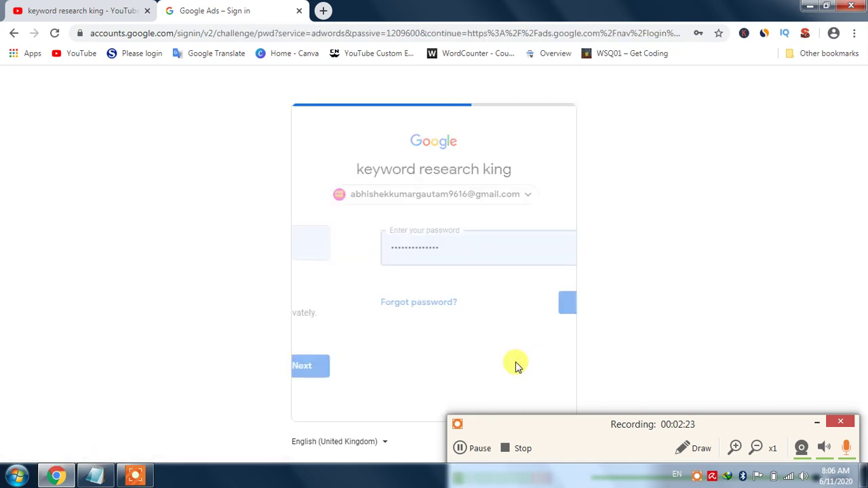
{"action": "left_click", "coordinate": [533, 306]}
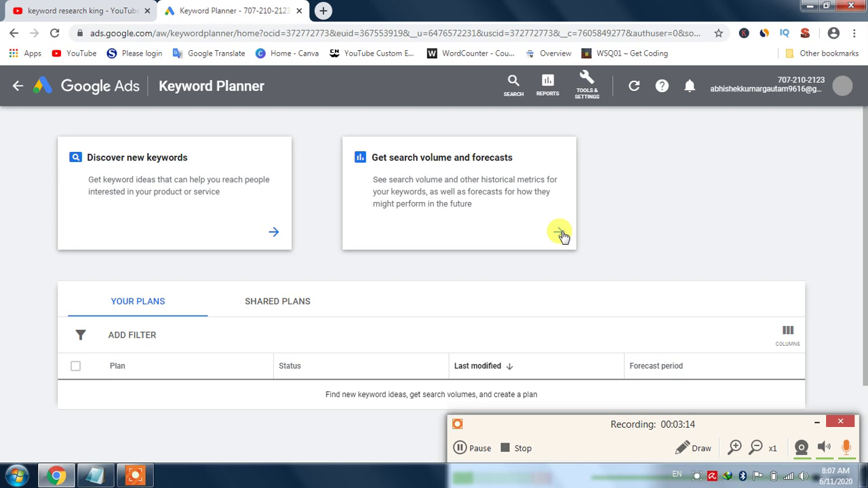
Check where Keyword Planner is listed among the Google Ads planning tools and open the Discover new keywords form
{"action": "left_click", "coordinate": [587, 100]}
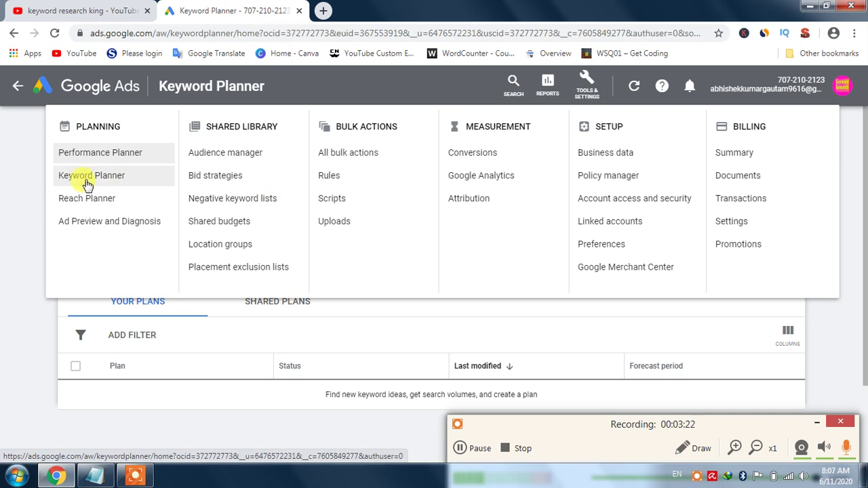
{"action": "left_click", "coordinate": [31, 159]}
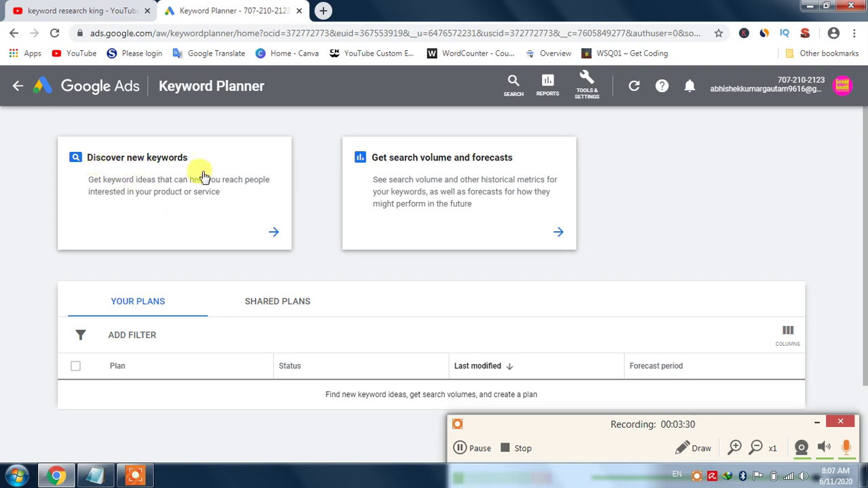
{"action": "left_click", "coordinate": [275, 234]}
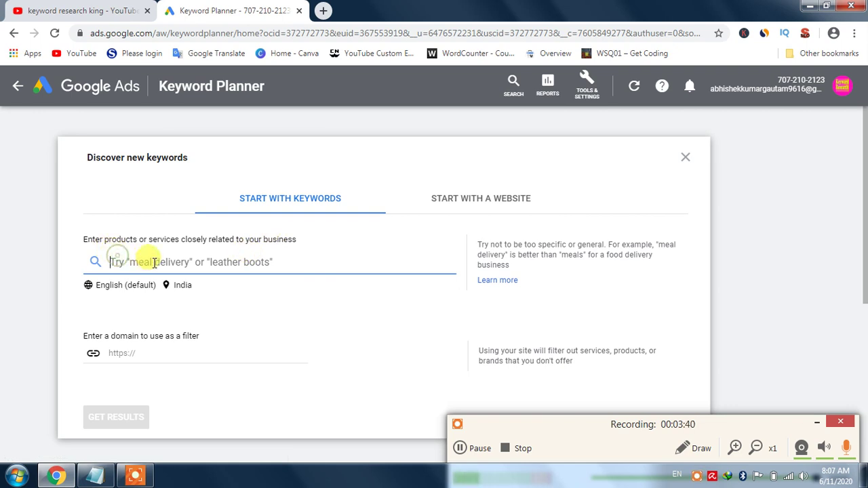
Search Google for "shayari" in a new browser tab
{"action": "left_click", "coordinate": [323, 11]}
{"action": "left_click", "coordinate": [331, 33]}
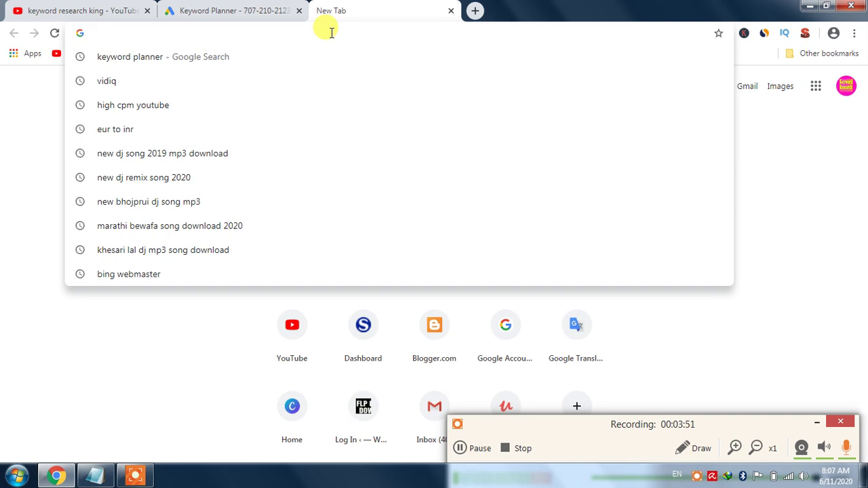
{"action": "type", "text": "shayari"}
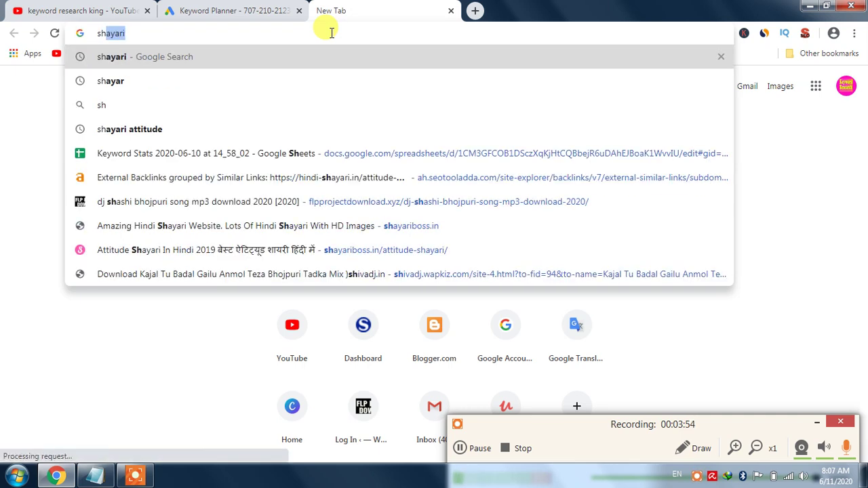
{"action": "key", "text": "Return"}
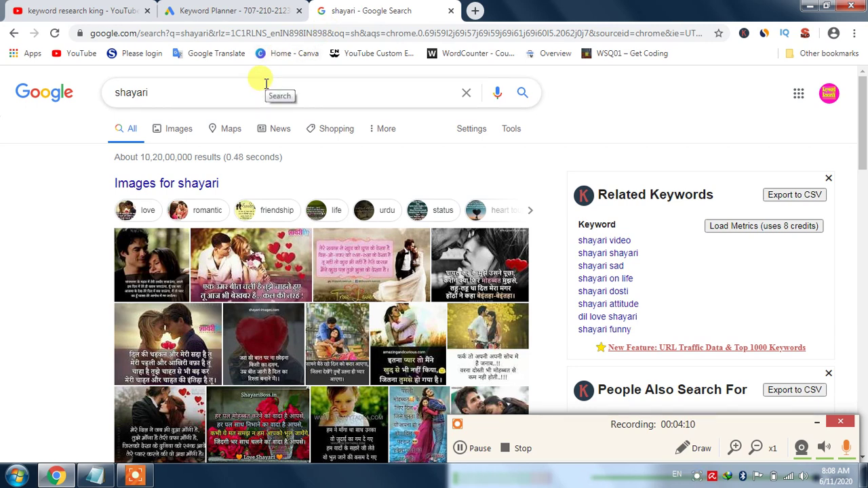
Copy the search term "shayari" from Google and add it as the first keyword in Keyword Planner
{"action": "left_click", "coordinate": [266, 83]}
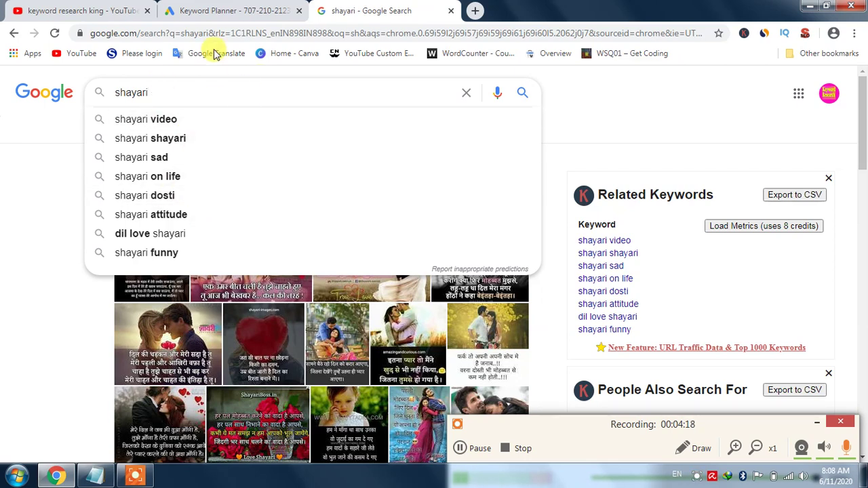
{"action": "double_click", "coordinate": [217, 87]}
{"action": "key", "text": "ctrl+c"}
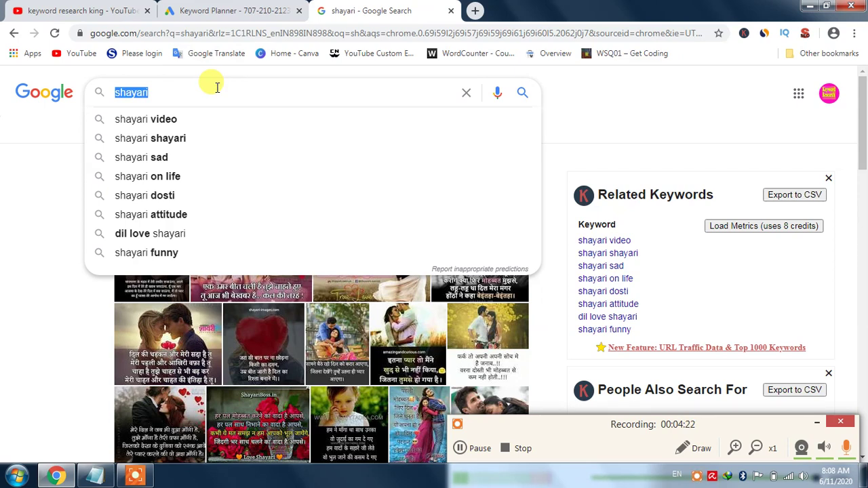
{"action": "left_click", "coordinate": [220, 10]}
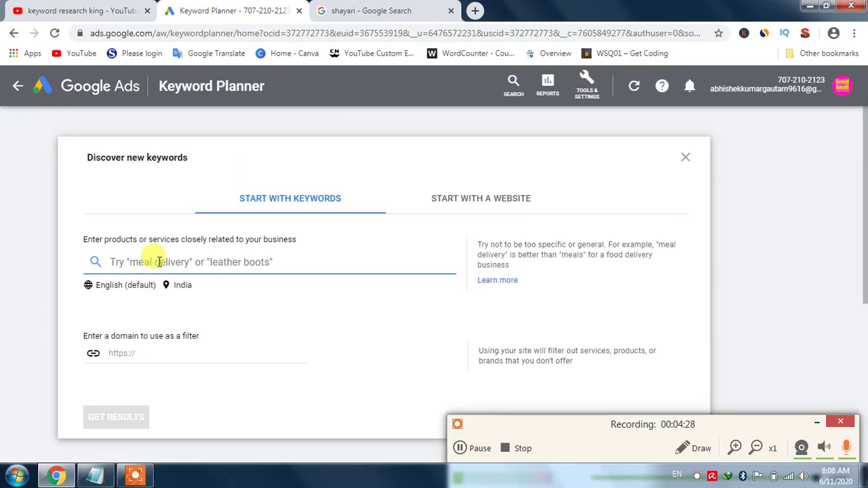
{"action": "key", "text": "ctrl+v"}
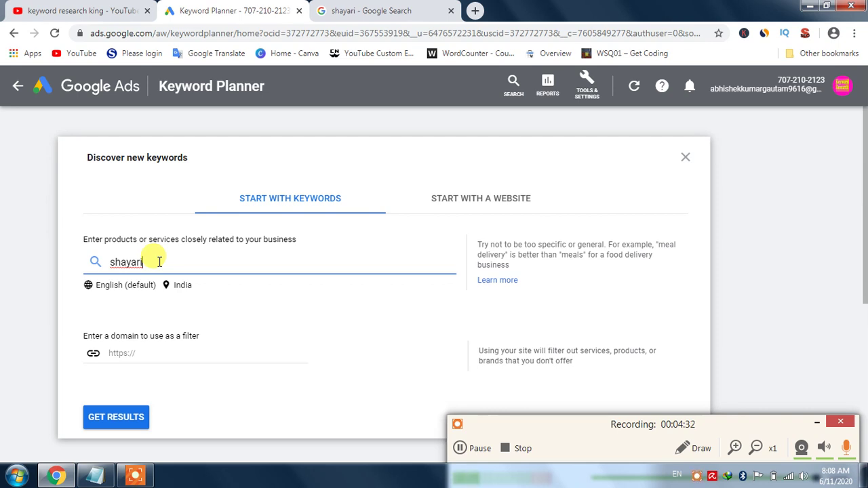
{"action": "key", "text": "Return"}
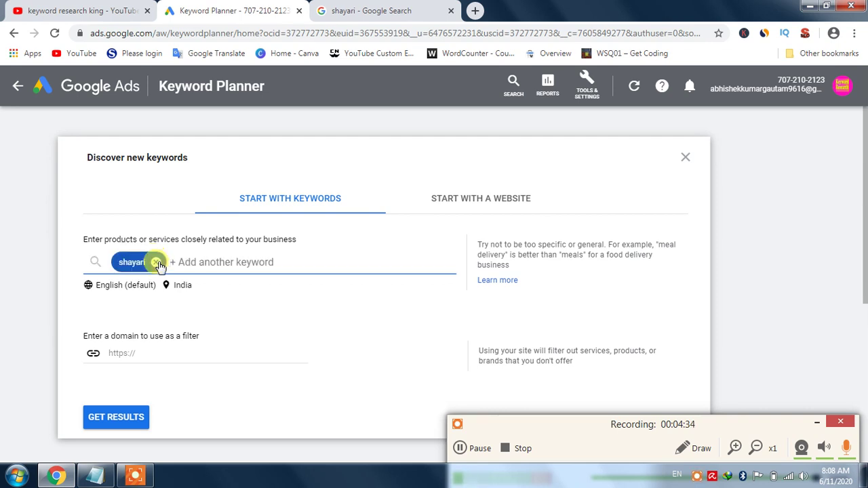
Go through Google's suggestions for "shayari" up to "shayari sad" and add "sad" as a keyword in Keyword Planner
{"action": "left_click", "coordinate": [331, 11]}
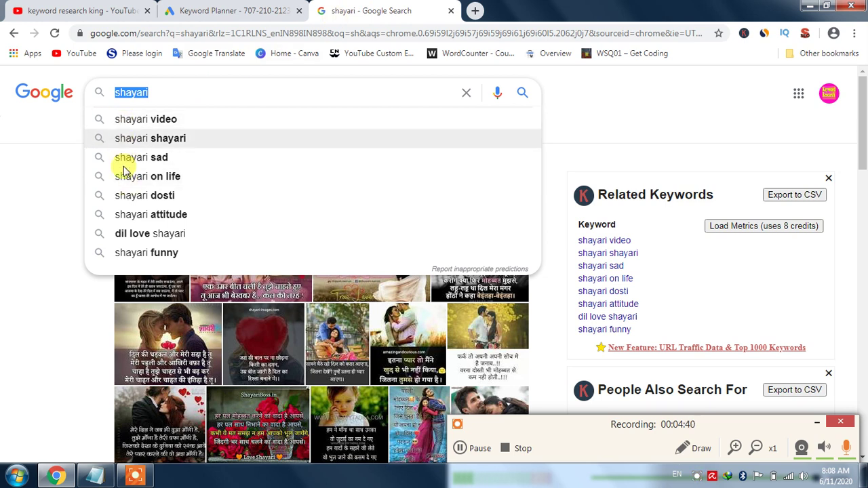
{"action": "left_click", "coordinate": [170, 92]}
{"action": "key", "text": "Down"}
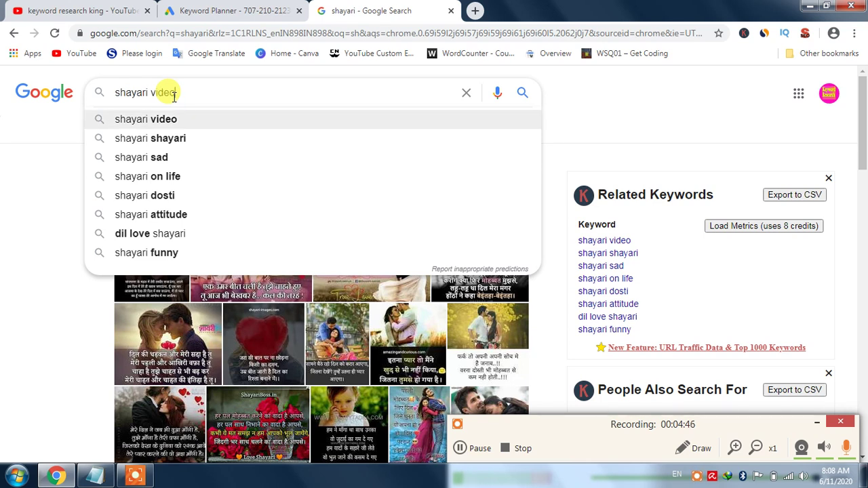
{"action": "key", "text": "Down"}
{"action": "key", "text": "Down"}
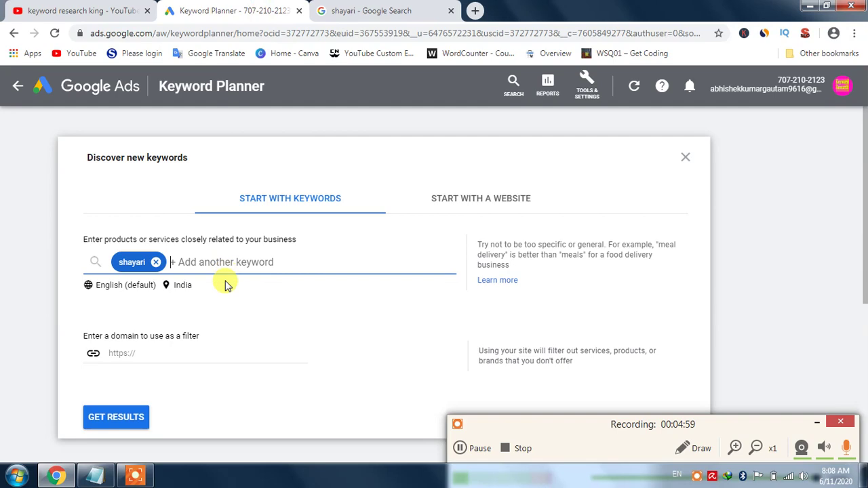
{"action": "type", "text": "sad"}
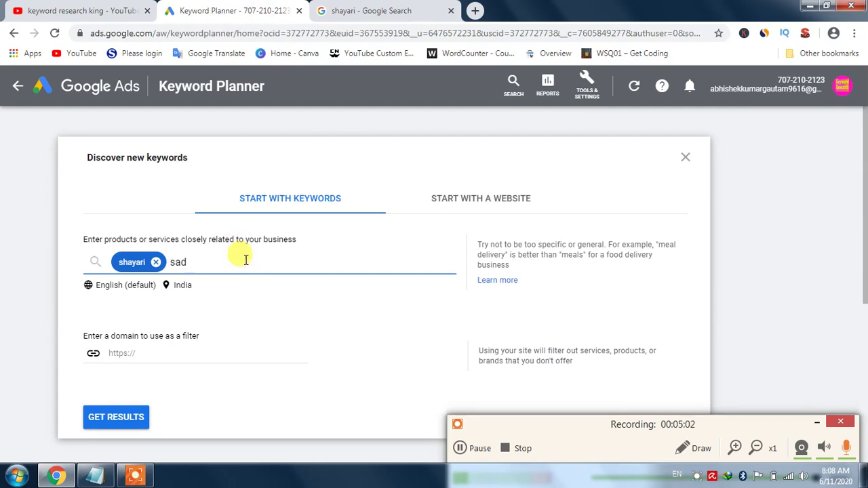
{"action": "key", "text": "Return"}
Copy "on life" from Google's suggestion "shayari on life" and add it as a keyword in Keyword Planner
{"action": "left_click", "coordinate": [344, 9]}
{"action": "key", "text": "Down"}
{"action": "key", "text": "Down"}
{"action": "key", "text": "Down"}
{"action": "key", "text": "Down"}
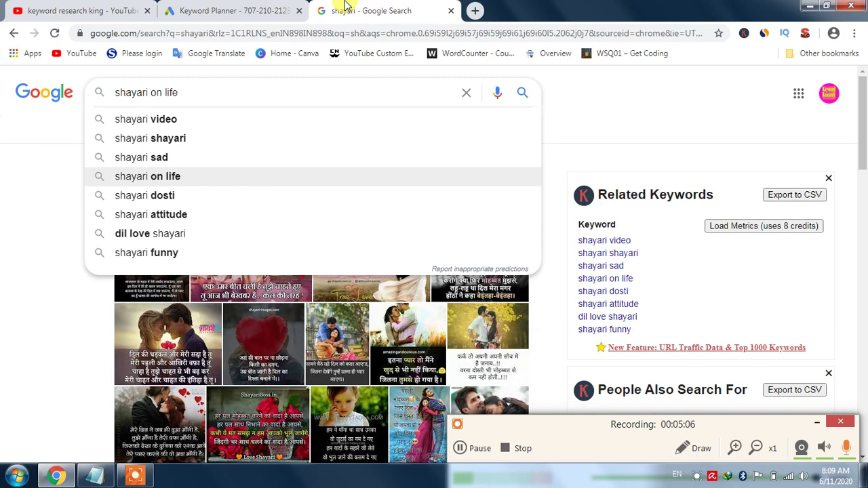
{"action": "key", "text": "ctrl+shift+Left"}
{"action": "key", "text": "ctrl+shift+Left"}
{"action": "key", "text": "ctrl+c"}
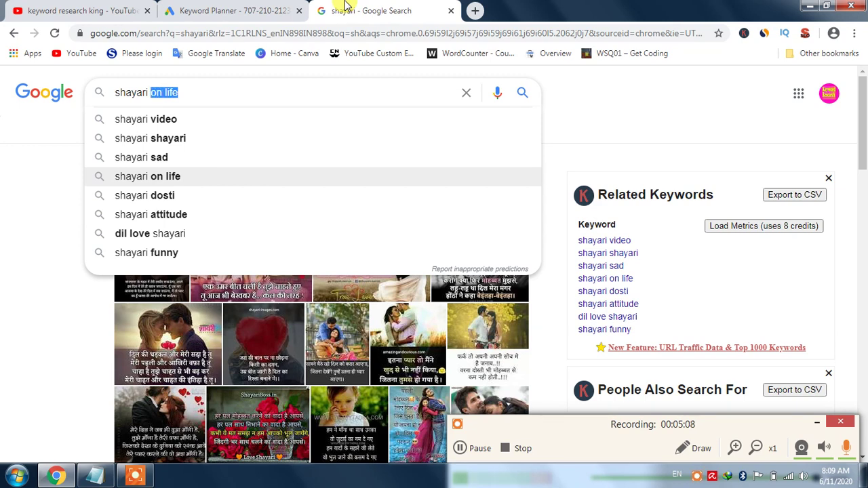
{"action": "left_click", "coordinate": [287, 8]}
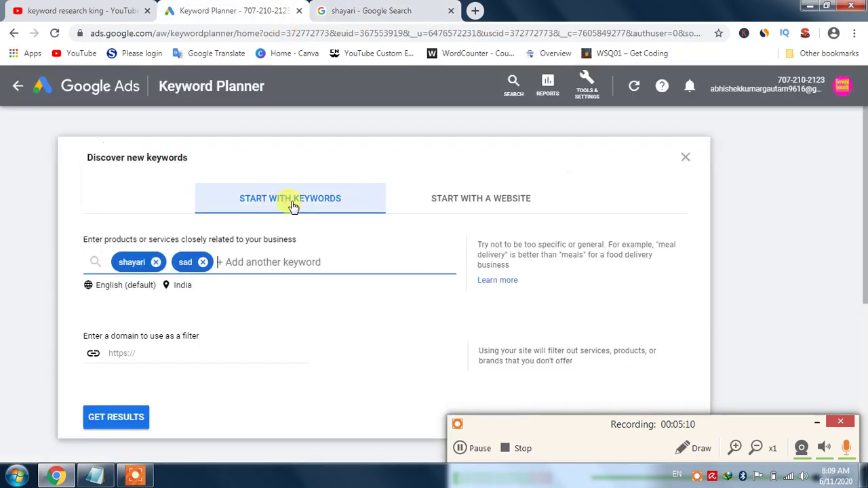
{"action": "key", "text": "ctrl+v"}
{"action": "key", "text": "Return"}
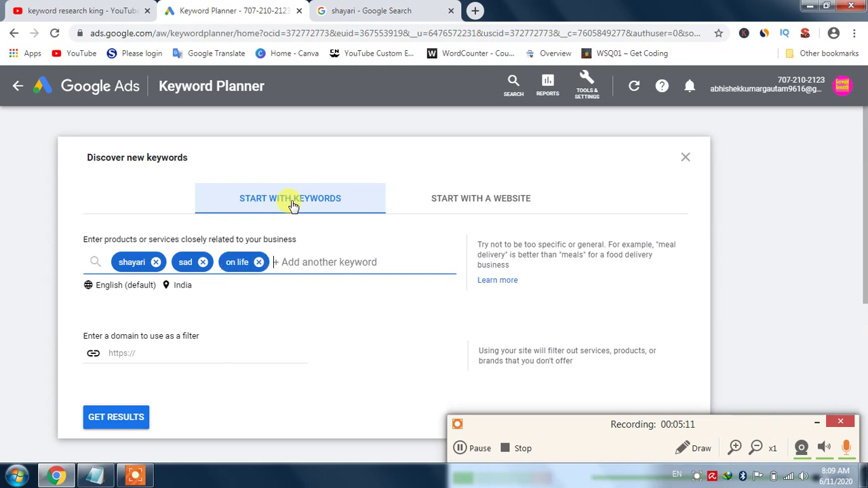
Copy "dosti" from Google's suggestion "shayari dosti" and add it as a keyword in Keyword Planner
{"action": "left_click", "coordinate": [354, 8]}
{"action": "key", "text": "Down"}
{"action": "key", "text": "shift+Left"}
{"action": "key", "text": "shift+Left"}
{"action": "key", "text": "shift+Left"}
{"action": "key", "text": "shift+Left"}
{"action": "key", "text": "shift+Left"}
{"action": "key", "text": "ctrl+c"}
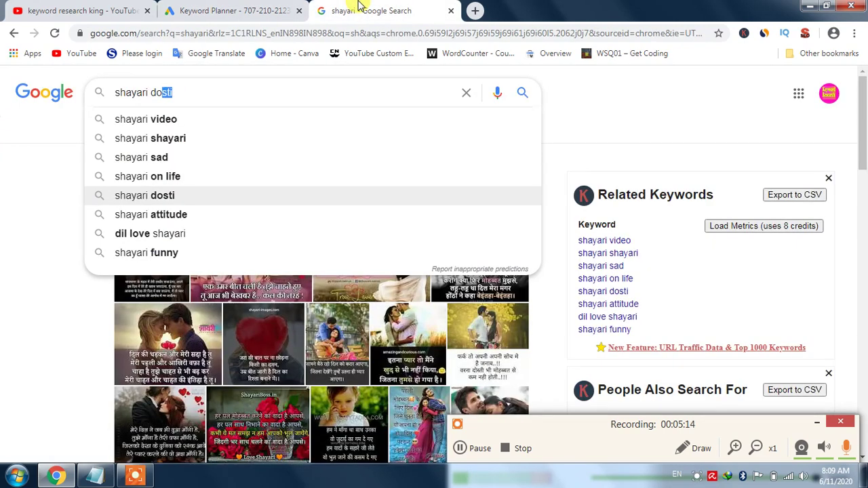
{"action": "left_click", "coordinate": [271, 8]}
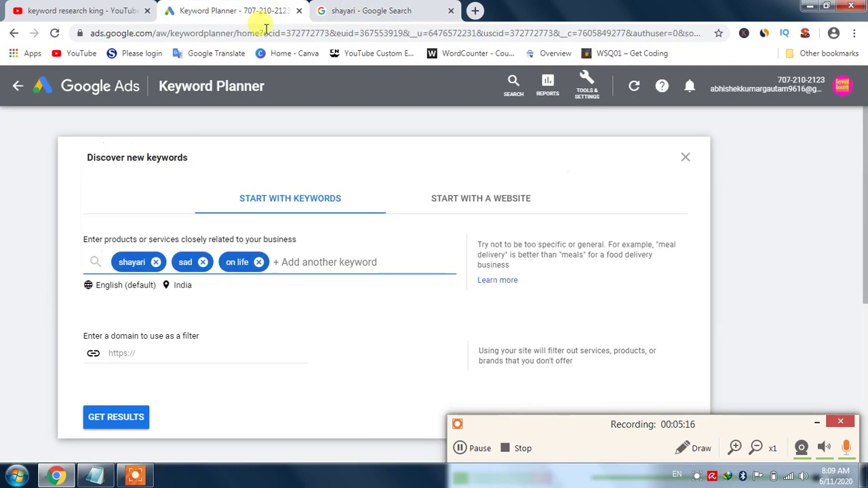
{"action": "key", "text": "ctrl+v"}
{"action": "key", "text": "Return"}
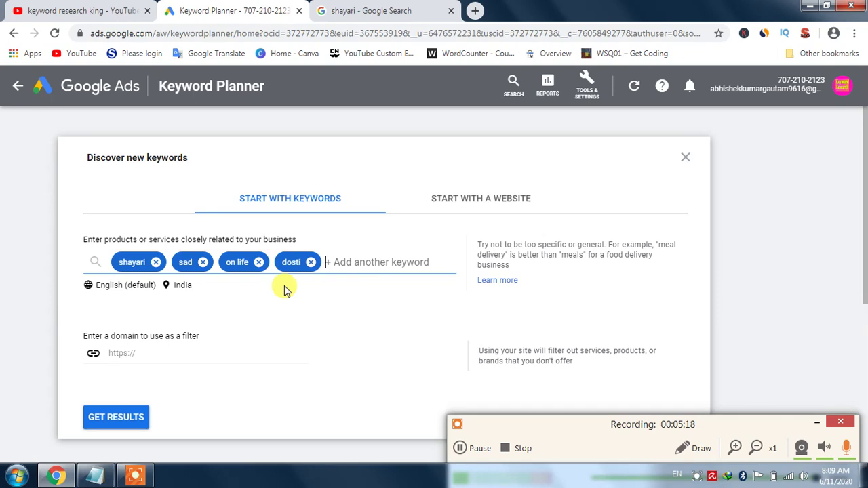
Copy "attitude" from Google's suggestion "shayari attitude" and add it as a keyword in Keyword Planner
{"action": "left_click", "coordinate": [332, 13]}
{"action": "key", "text": "Down"}
{"action": "key", "text": "shift+Left"}
{"action": "key", "text": "shift+Left"}
{"action": "key", "text": "shift+Left"}
{"action": "key", "text": "shift+Left"}
{"action": "key", "text": "shift+Left"}
{"action": "key", "text": "shift+Left"}
{"action": "key", "text": "shift+Left"}
{"action": "key", "text": "shift+Left"}
{"action": "key", "text": "ctrl+c"}
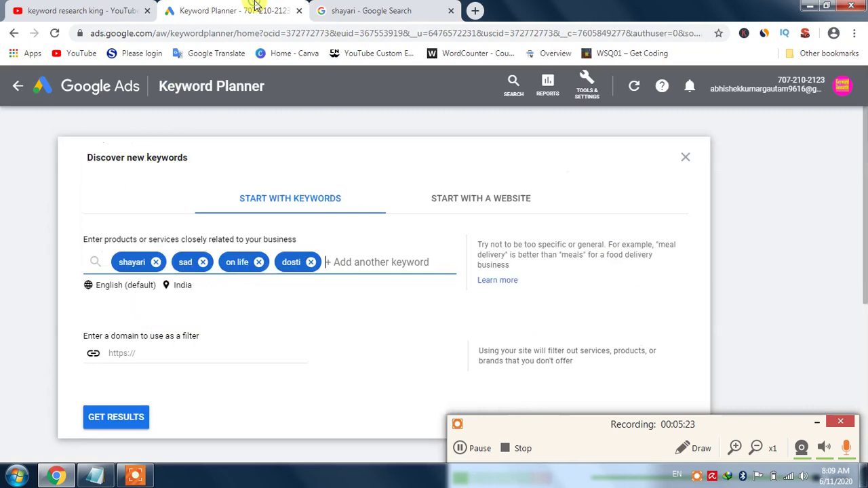
{"action": "left_click", "coordinate": [260, 10]}
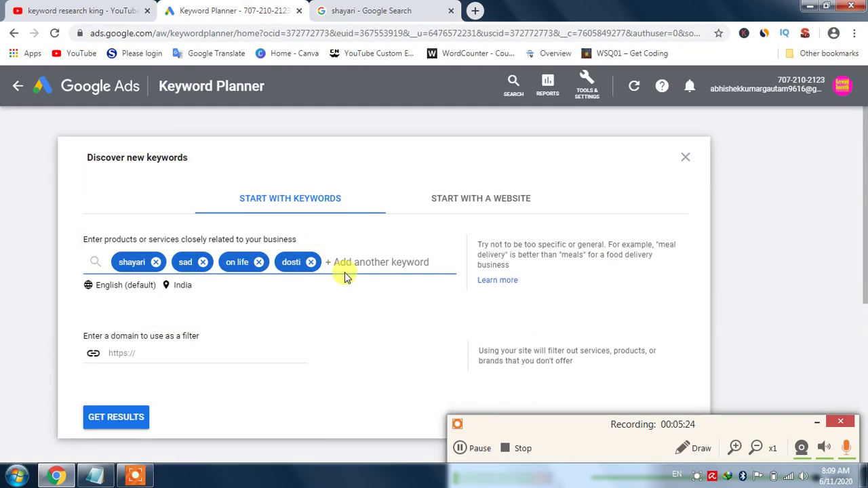
{"action": "key", "text": "ctrl+v"}
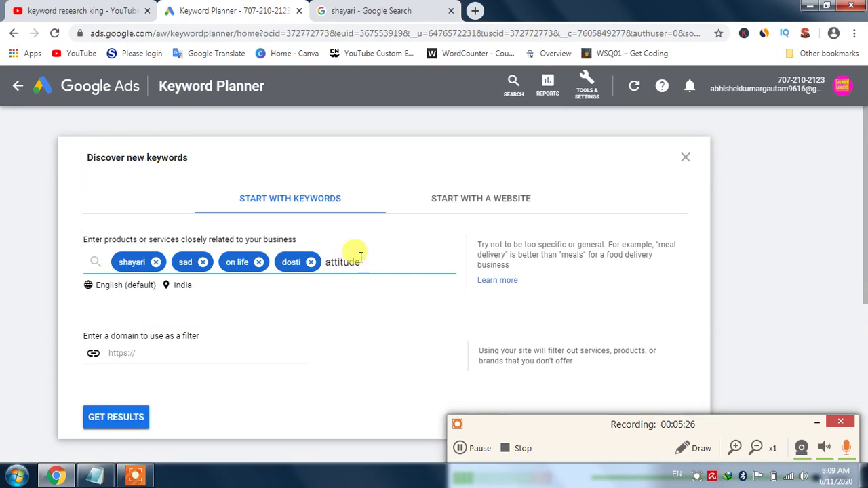
{"action": "key", "text": "Return"}
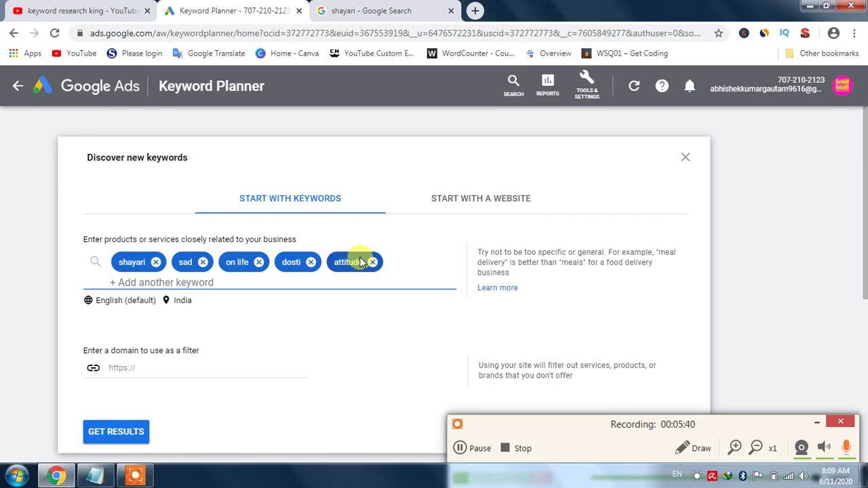
Copy "funny" from Google's suggestion "shayari funny" and add it as a keyword in Keyword Planner
{"action": "left_click", "coordinate": [406, 8]}
{"action": "key", "text": "Down"}
{"action": "key", "text": "Down"}
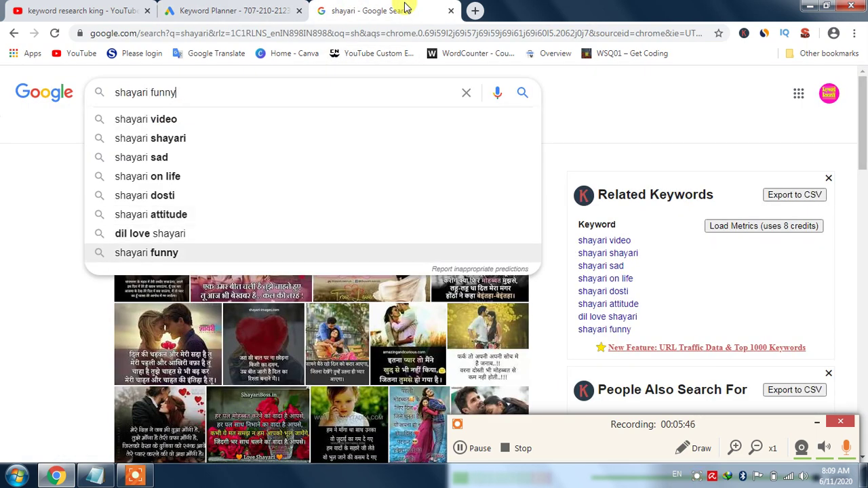
{"action": "key", "text": "shift+Left"}
{"action": "key", "text": "shift+Left"}
{"action": "key", "text": "shift+Left"}
{"action": "key", "text": "shift+Left"}
{"action": "key", "text": "shift+Left"}
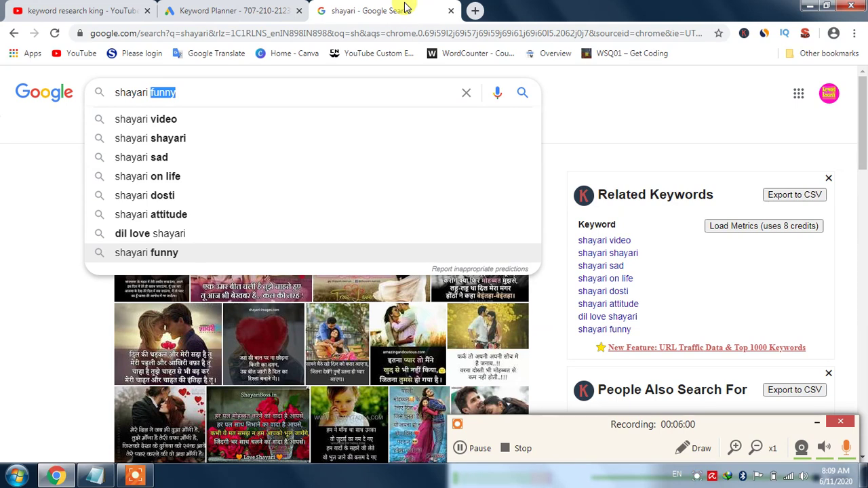
{"action": "left_click", "coordinate": [237, 8]}
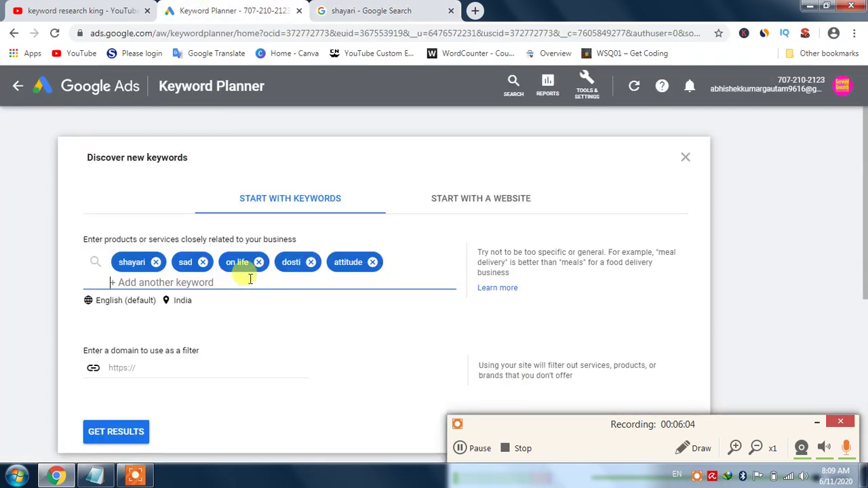
{"action": "type", "text": "funny"}
{"action": "key", "text": "Return"}
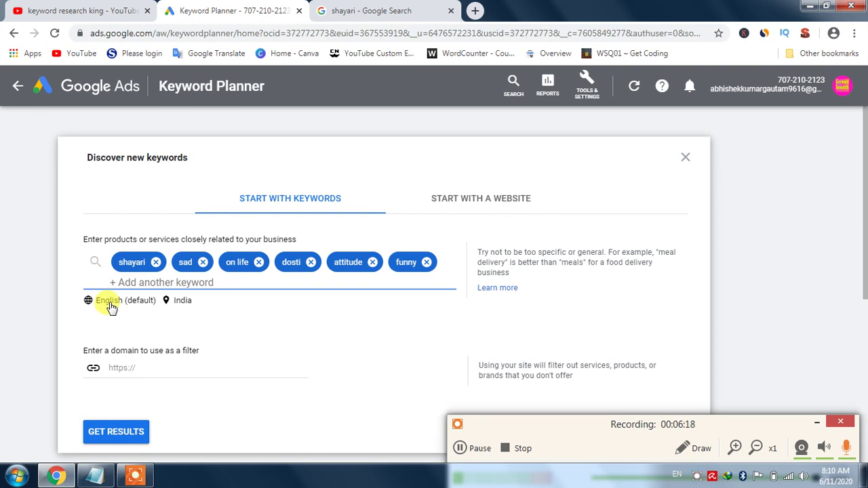
Replace the query in Google's search field with the Hindi word "शायरी" to get Hindi suggestions
{"action": "left_click", "coordinate": [371, 5]}
{"action": "triple_click", "coordinate": [221, 92]}
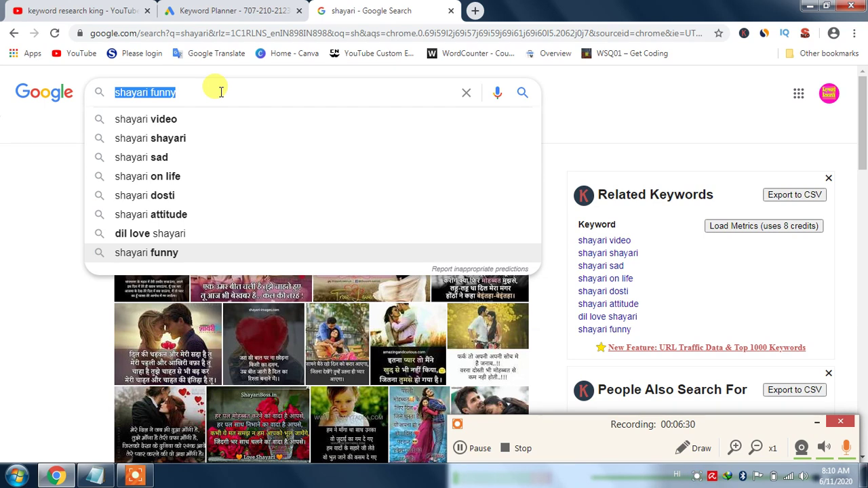
{"action": "type", "text": "sha"}
{"action": "key", "text": "BackSpace"}
{"action": "key", "text": "BackSpace"}
{"action": "key", "text": "BackSpace"}
{"action": "type", "text": "shayar"}
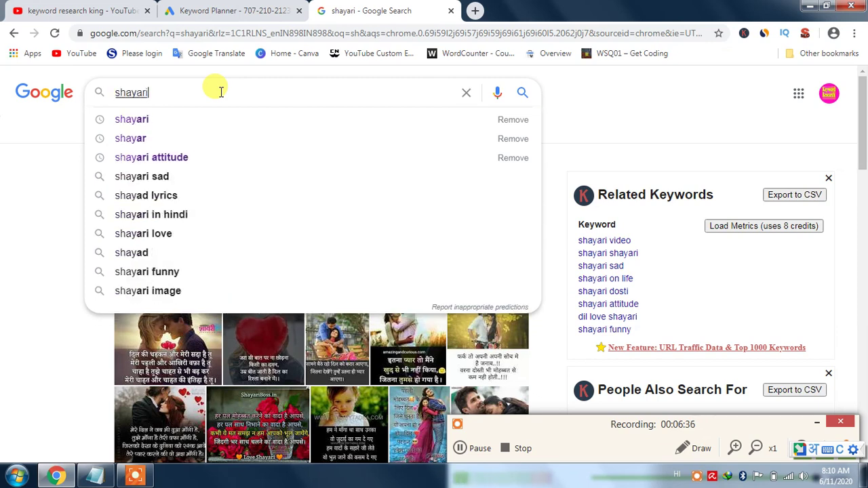
{"action": "type", "text": "i"}
{"action": "key", "text": "space"}
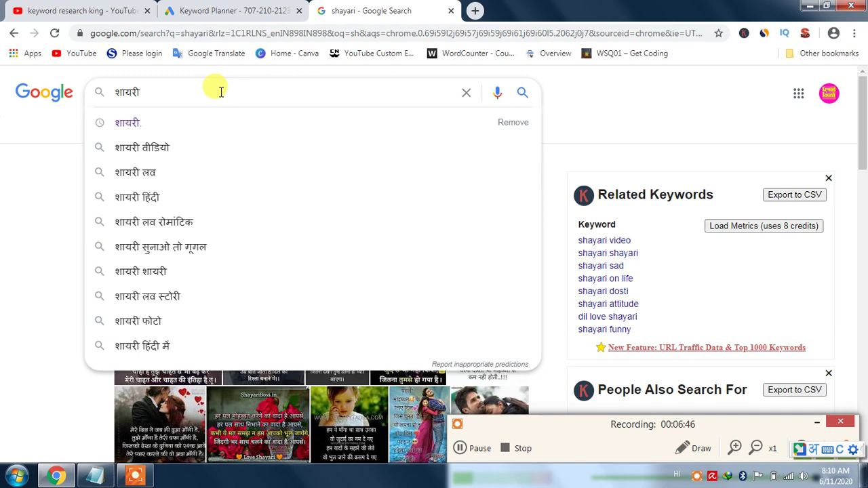
Go through the Hindi suggestions for "शायरी" and search Google for "शायरी लव रोमांटिक"
{"action": "key", "text": "Down"}
{"action": "key", "text": "Down"}
{"action": "key", "text": "Down"}
{"action": "key", "text": "Down"}
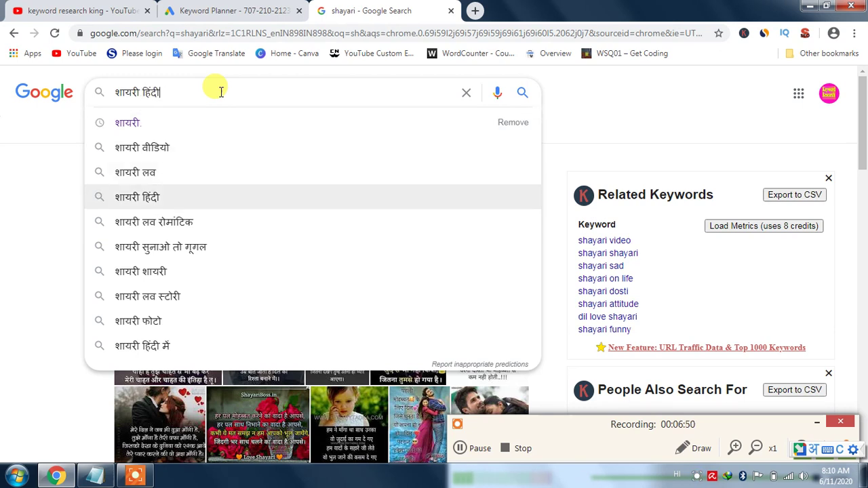
{"action": "key", "text": "Down"}
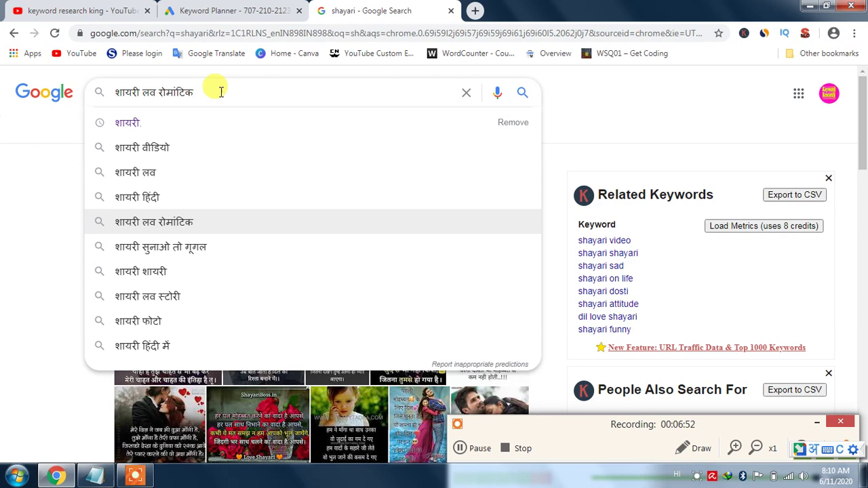
{"action": "key", "text": "Down"}
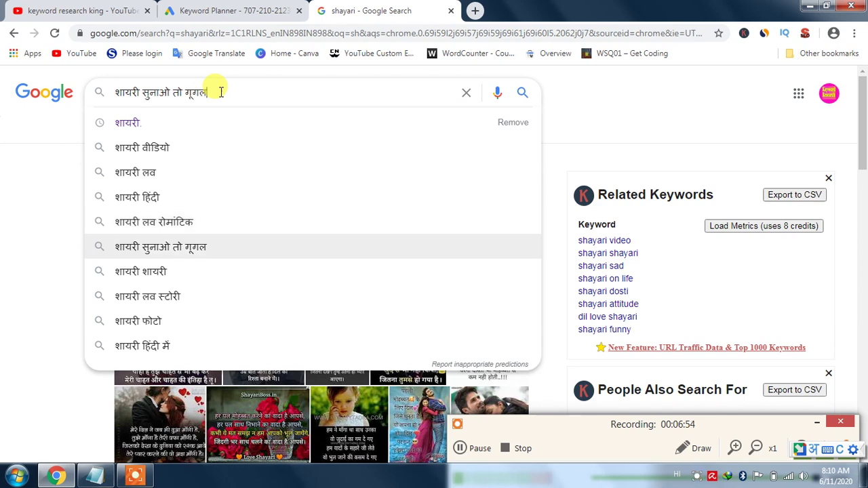
{"action": "key", "text": "Down"}
{"action": "key", "text": "Down"}
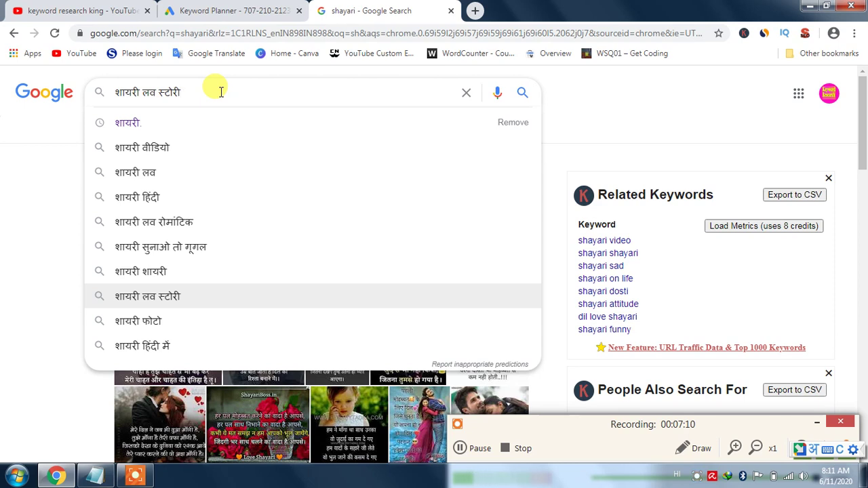
{"action": "key", "text": "Up"}
{"action": "key", "text": "Up"}
{"action": "key", "text": "Up"}
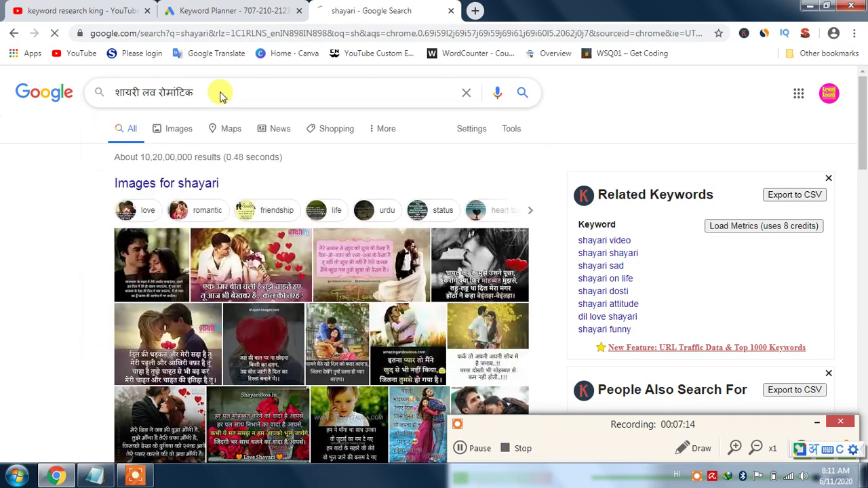
{"action": "key", "text": "Return"}
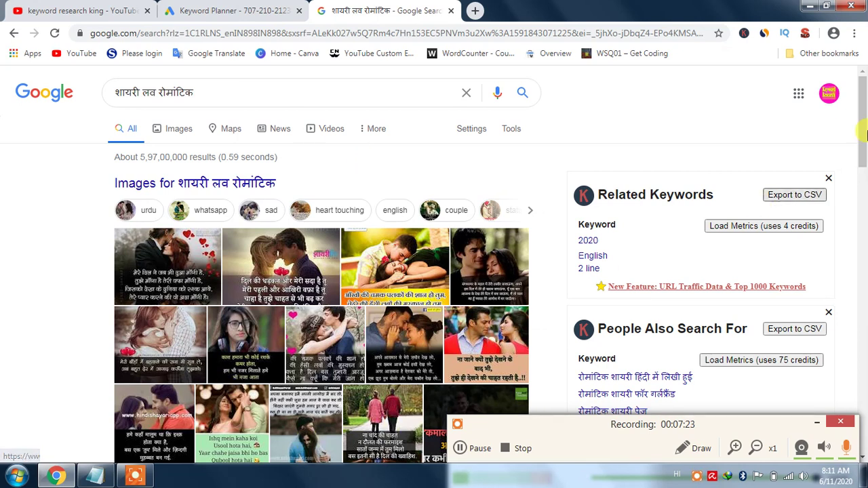
Examine the description text of the hindi-shayari.in result in the Hindi search results
{"action": "left_click_drag", "start_coordinate": [864, 122], "coordinate": [865, 183]}
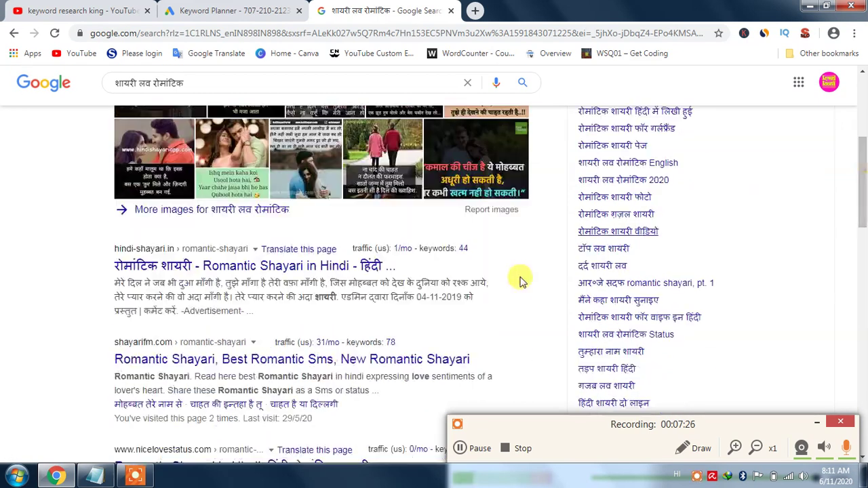
{"action": "left_click_drag", "start_coordinate": [256, 282], "coordinate": [352, 301]}
{"action": "double_click", "coordinate": [353, 299]}
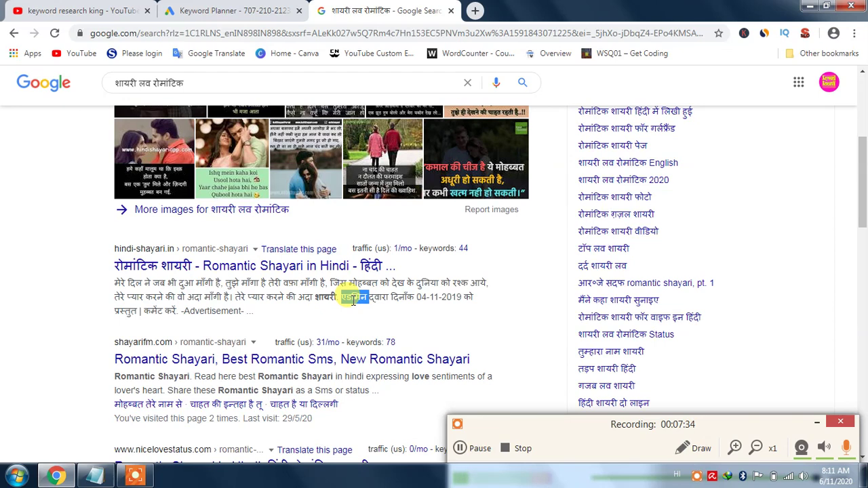
{"action": "left_click", "coordinate": [233, 297]}
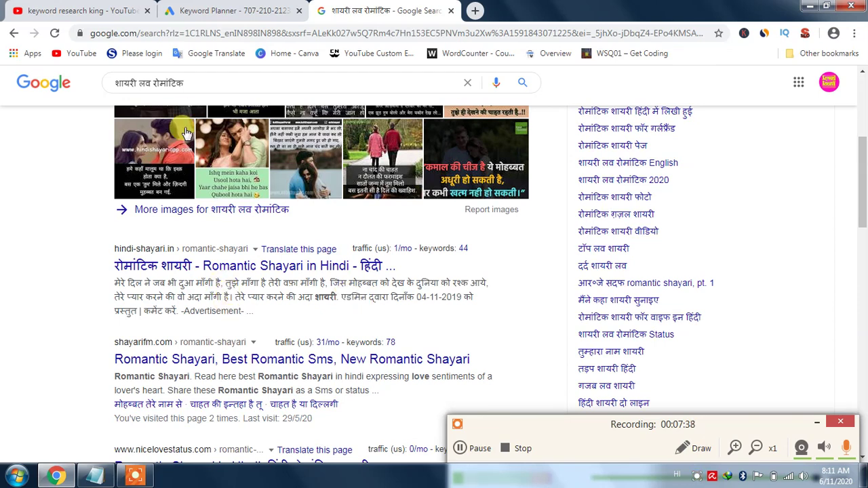
Search Google for "shayari romantic" using the suggestion for "shayari" in English letters
{"action": "triple_click", "coordinate": [190, 83]}
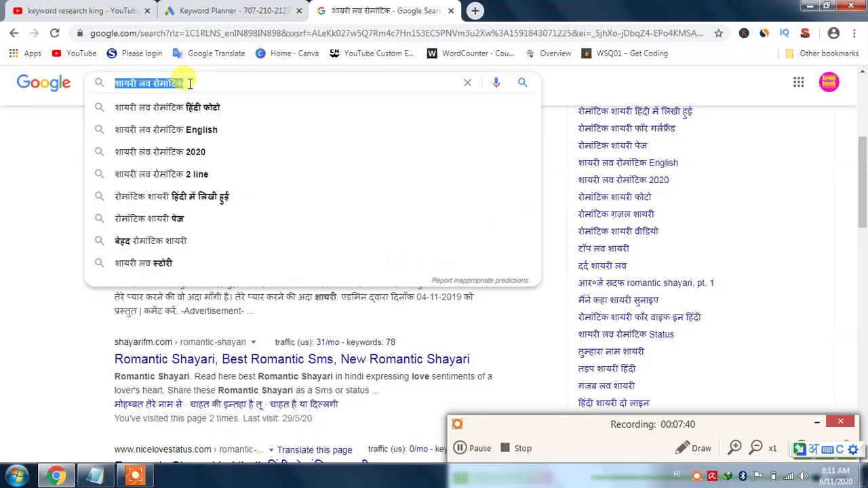
{"action": "type", "text": "shayari "}
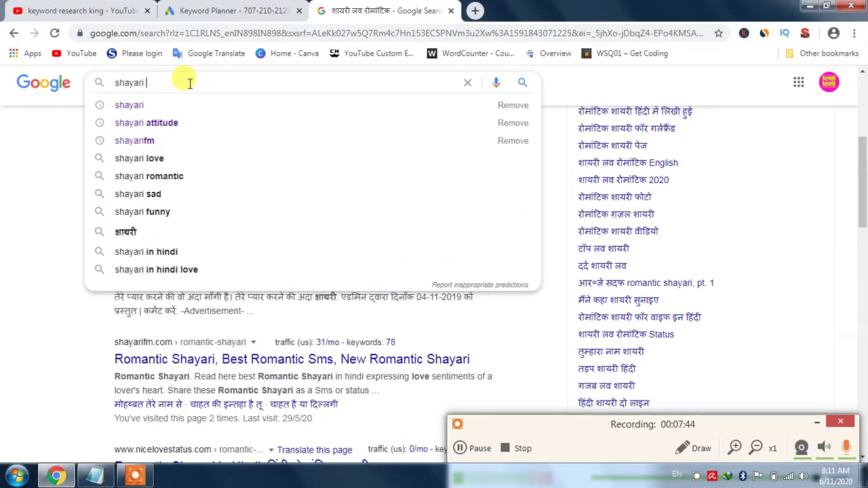
{"action": "type", "text": "love"}
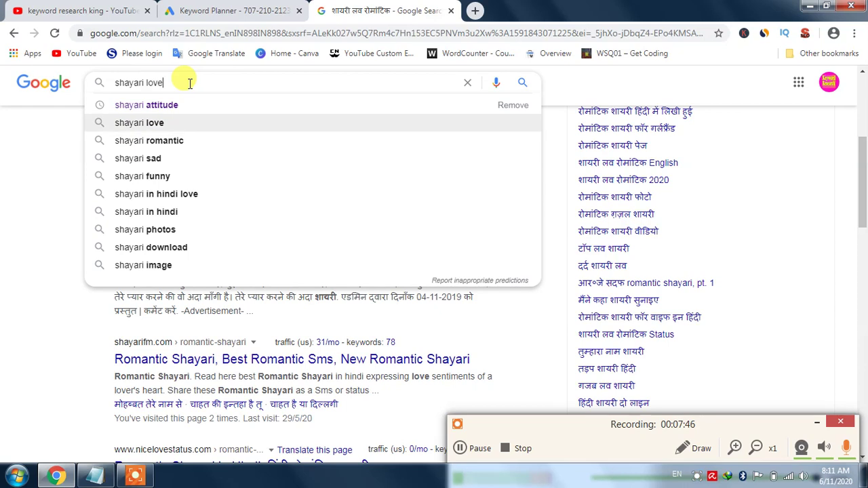
{"action": "key", "text": "Down"}
{"action": "key", "text": "Return"}
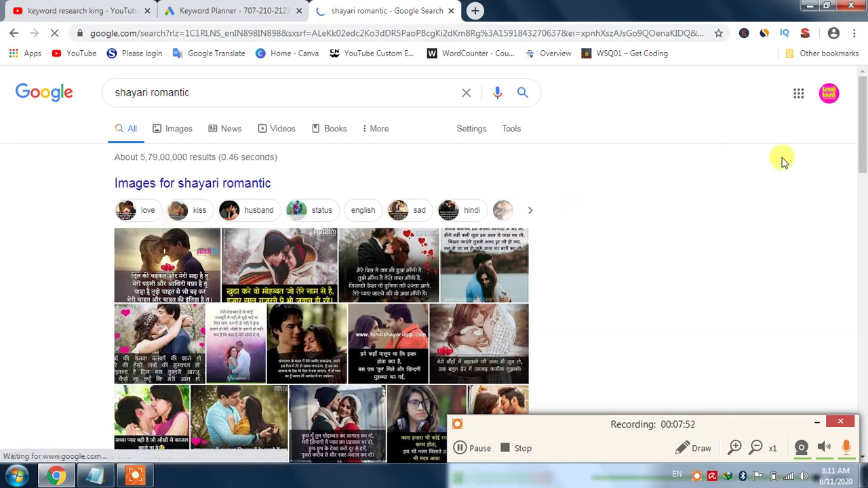
Examine the language and wording of the shayarifm.com, shayarilovers.in and aslishayari.com result descriptions
{"action": "left_click_drag", "start_coordinate": [863, 146], "coordinate": [865, 219]}
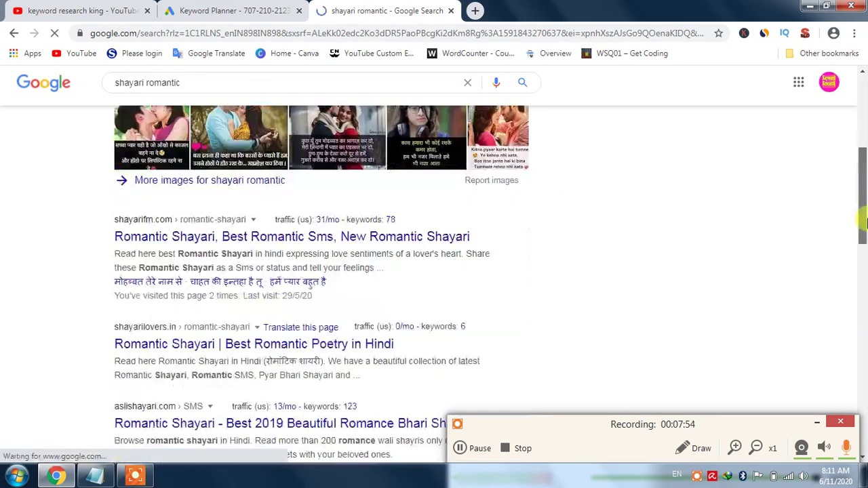
{"action": "triple_click", "coordinate": [308, 255]}
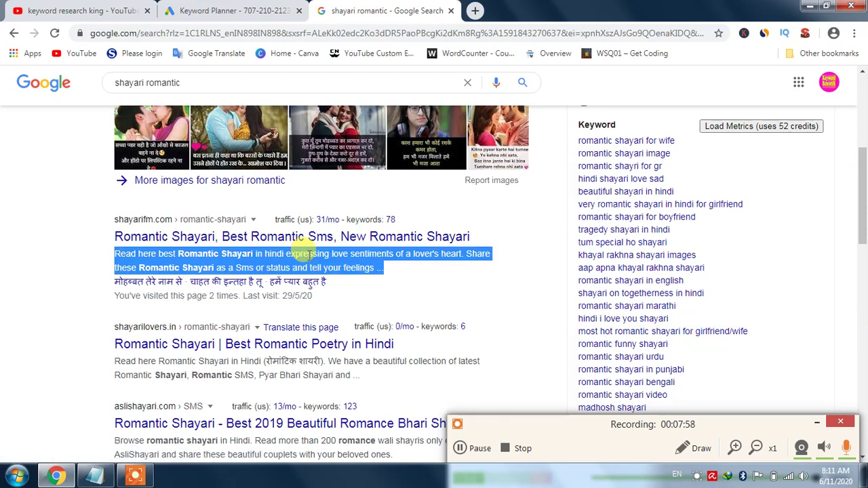
{"action": "triple_click", "coordinate": [247, 368]}
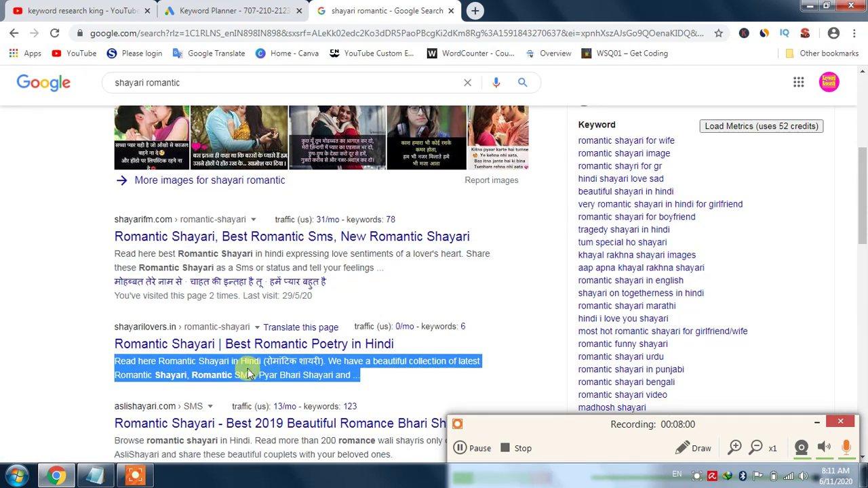
{"action": "left_click", "coordinate": [241, 263]}
{"action": "double_click", "coordinate": [242, 267]}
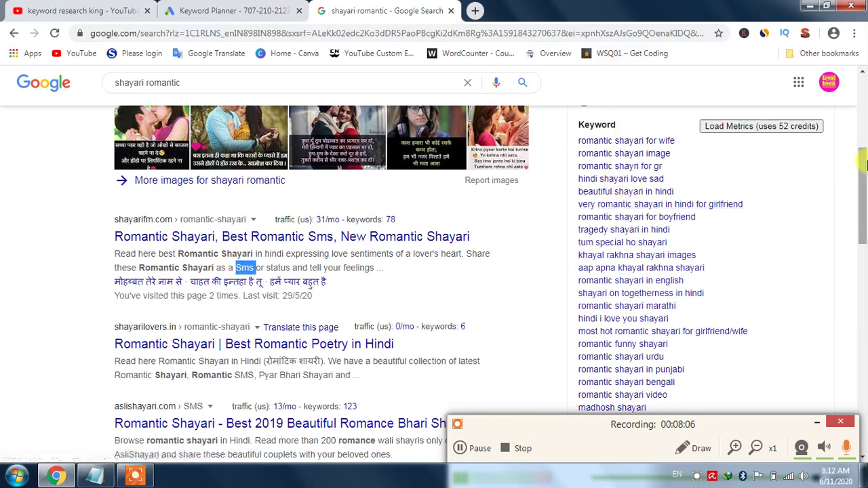
{"action": "left_click_drag", "start_coordinate": [863, 163], "coordinate": [864, 193]}
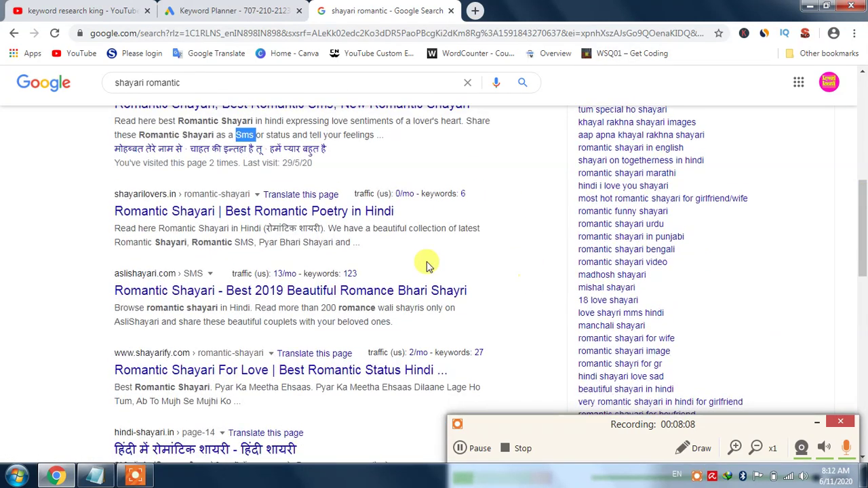
{"action": "left_click", "coordinate": [407, 307]}
{"action": "triple_click", "coordinate": [407, 307]}
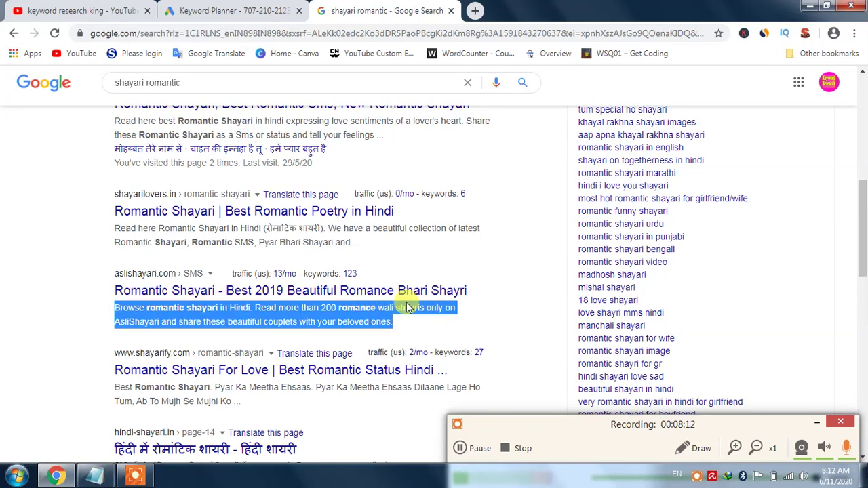
Return to Keyword Planner, clear the targeted locations, target the country India again, and discard the location changes
{"action": "left_click", "coordinate": [252, 8]}
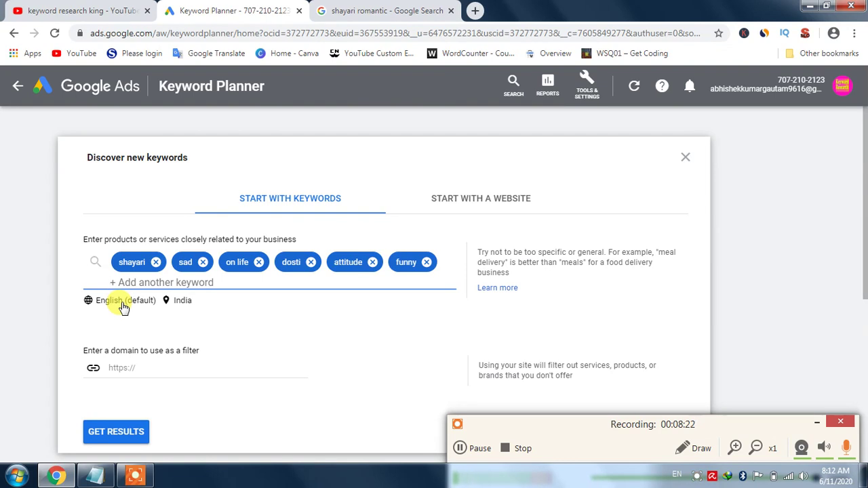
{"action": "left_click", "coordinate": [181, 302]}
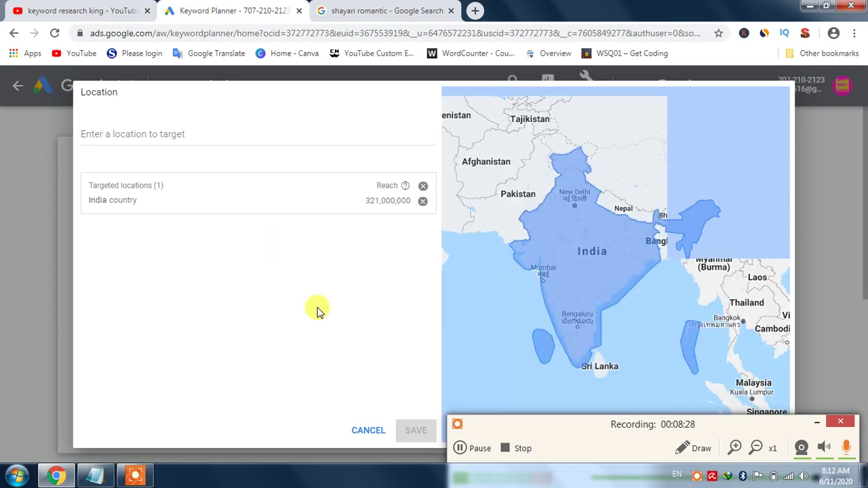
{"action": "left_click", "coordinate": [190, 133]}
{"action": "left_click", "coordinate": [421, 187]}
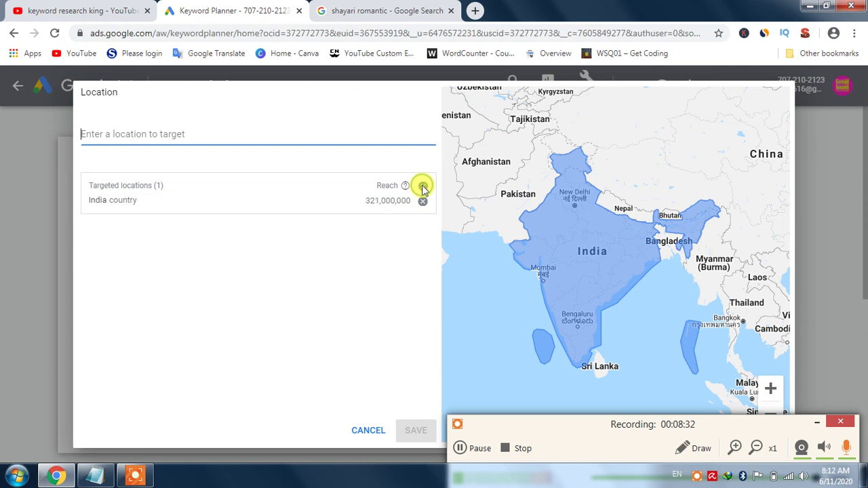
{"action": "left_click", "coordinate": [181, 133]}
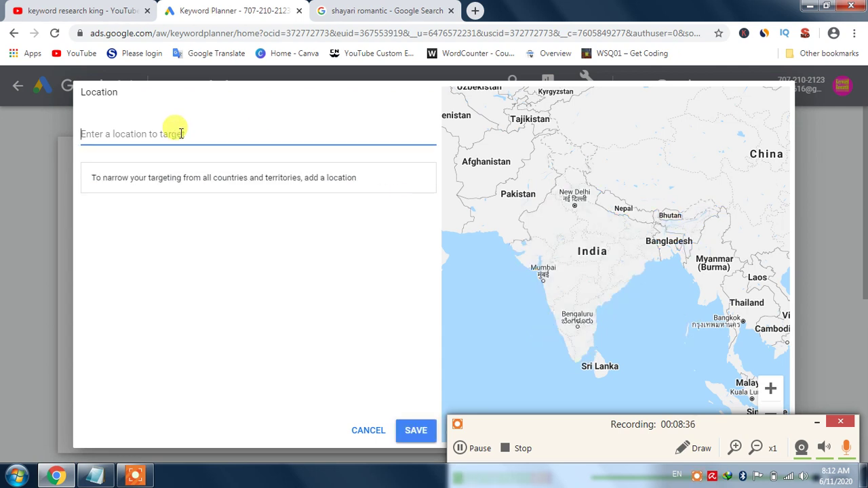
{"action": "type", "text": "india"}
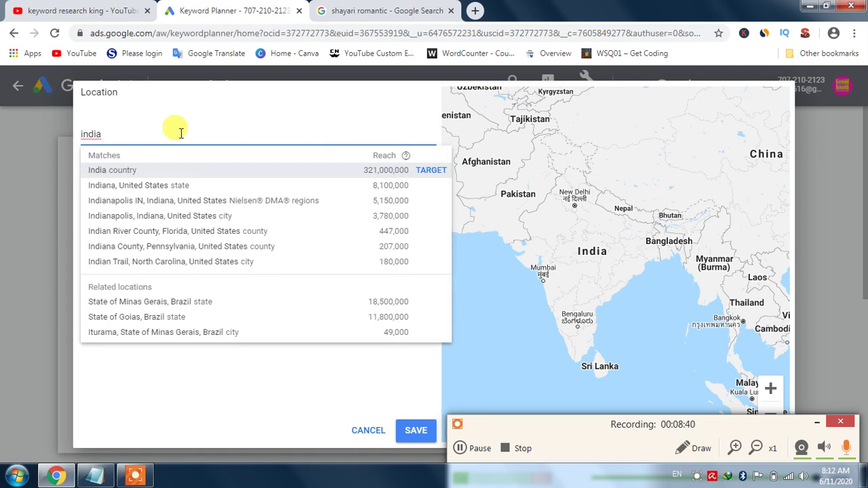
{"action": "left_click", "coordinate": [128, 170]}
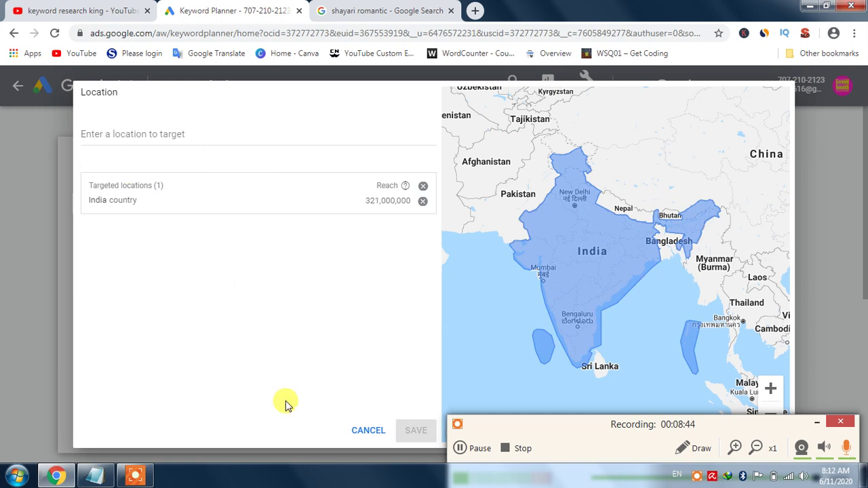
{"action": "left_click", "coordinate": [377, 434]}
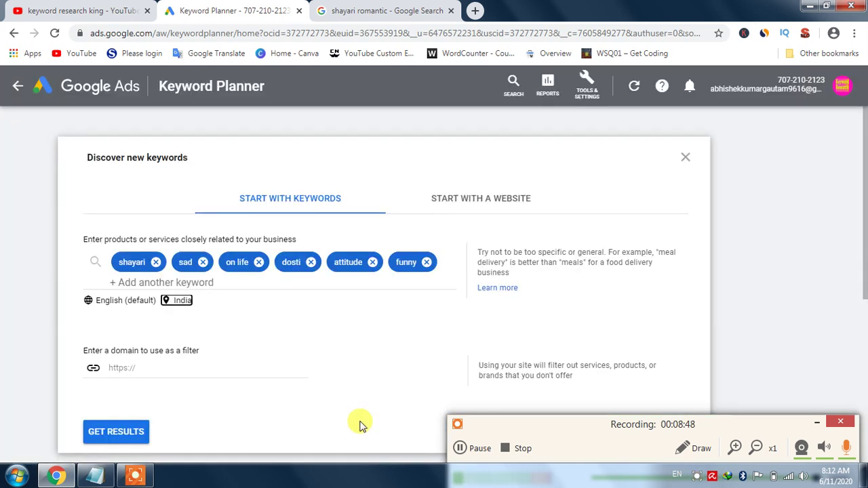
Get keyword ideas for the entered seed keywords and minimize the screen recorder's window
{"action": "left_click", "coordinate": [110, 431]}
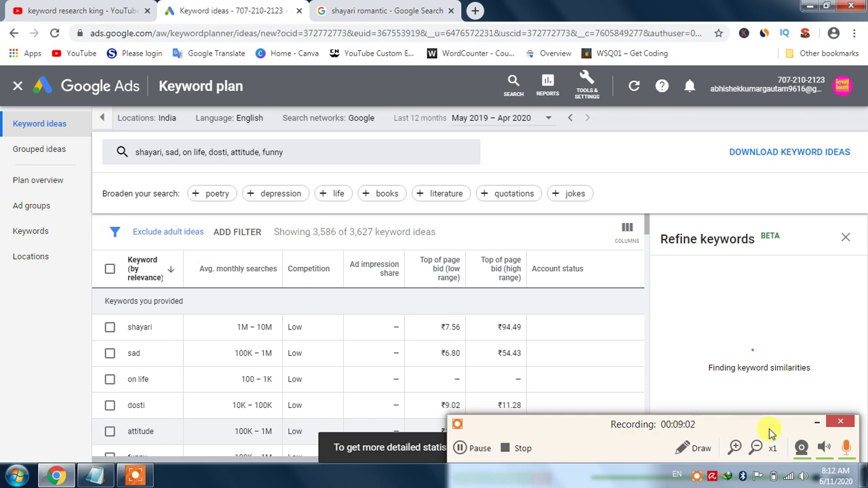
{"action": "left_click", "coordinate": [817, 424]}
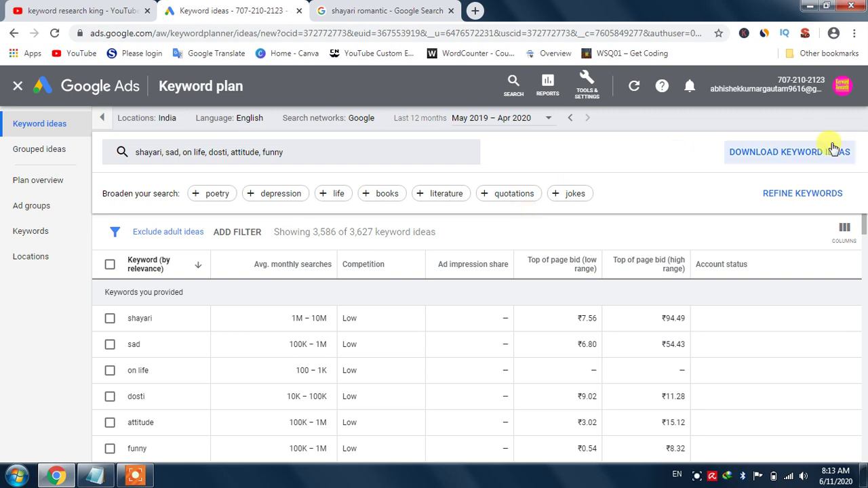
Download the keyword ideas as a .csv file
{"action": "left_click", "coordinate": [807, 168]}
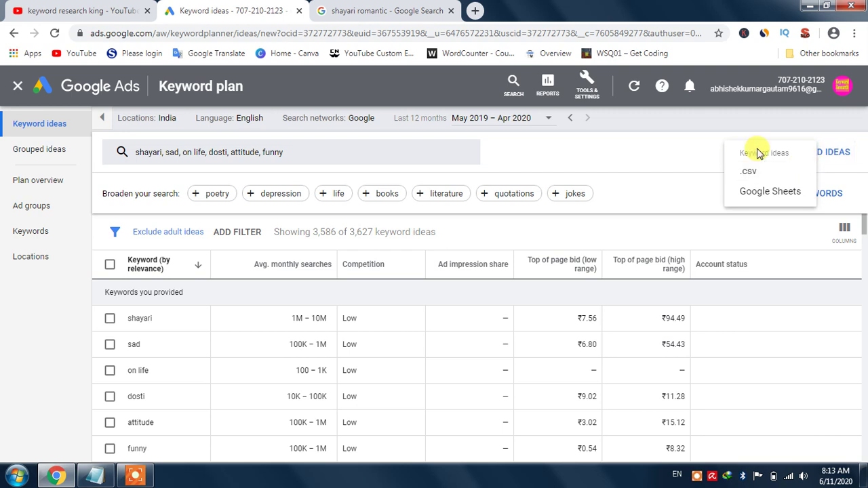
{"action": "left_click", "coordinate": [803, 171]}
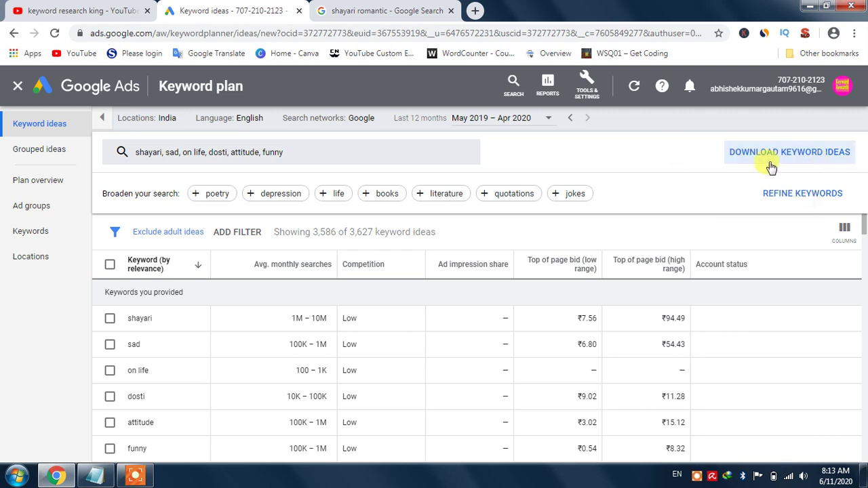
{"action": "left_click", "coordinate": [797, 163]}
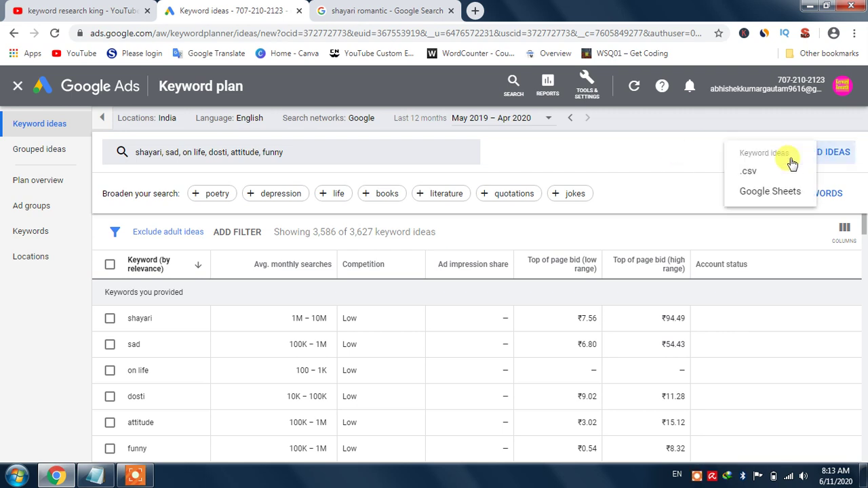
{"action": "left_click", "coordinate": [749, 177]}
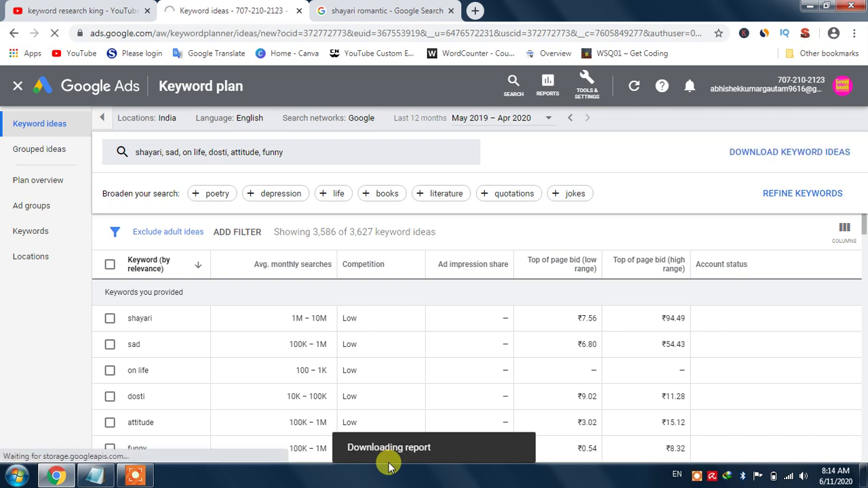
{"action": "key", "text": "super"}
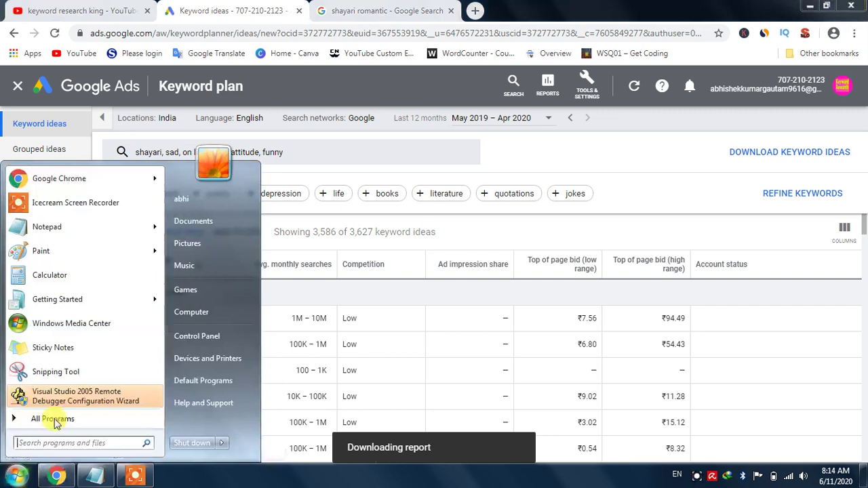
{"action": "left_click", "coordinate": [62, 420]}
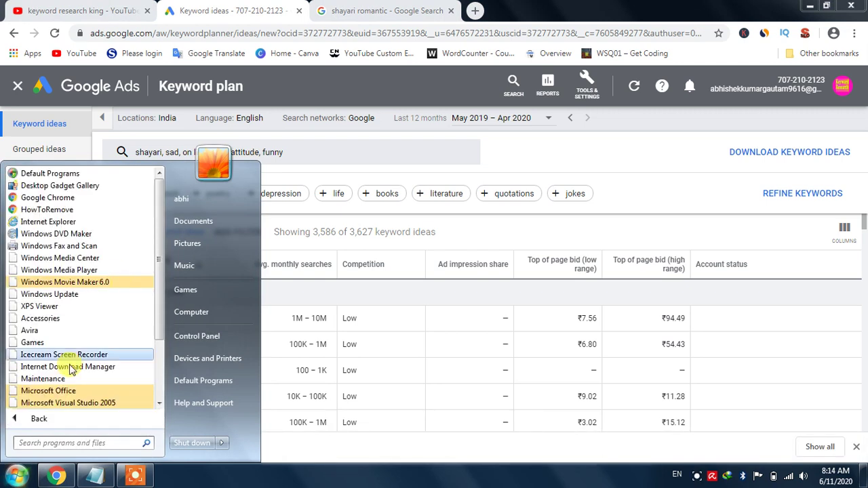
{"action": "left_click", "coordinate": [56, 392]}
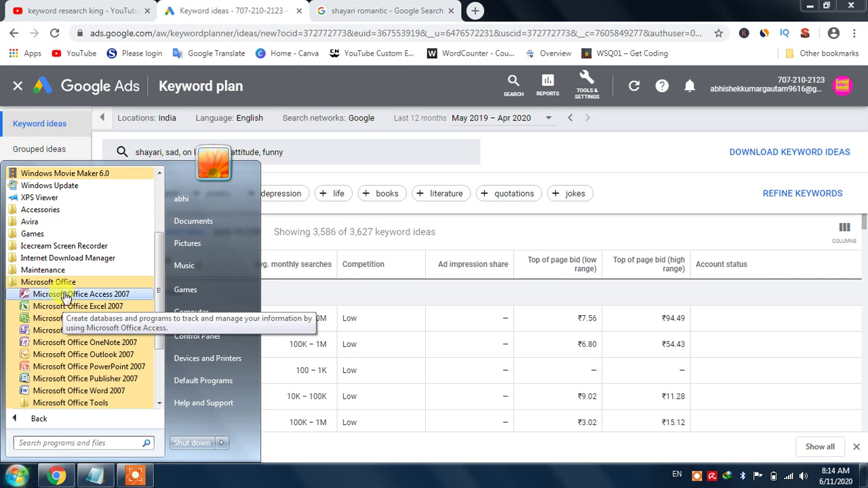
{"action": "left_click", "coordinate": [17, 475]}
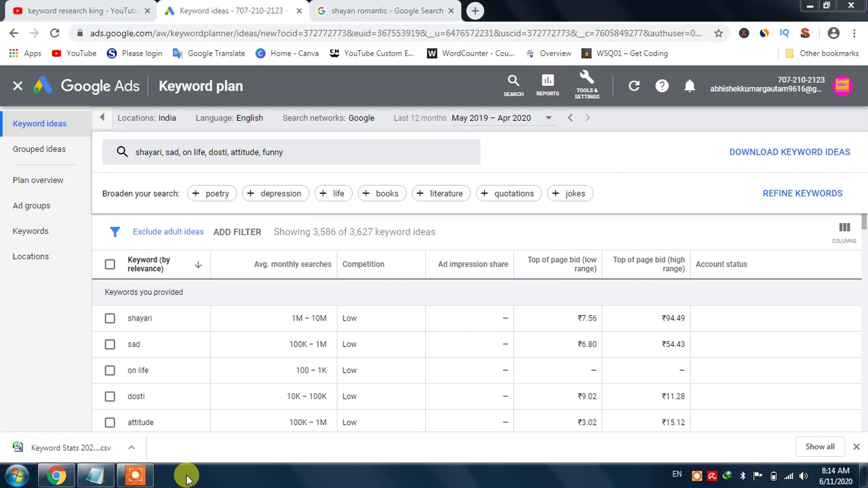
Open the downloaded Keyword Stats CSV file in Excel and widen the Keyword column to fit its entries
{"action": "left_click", "coordinate": [71, 449]}
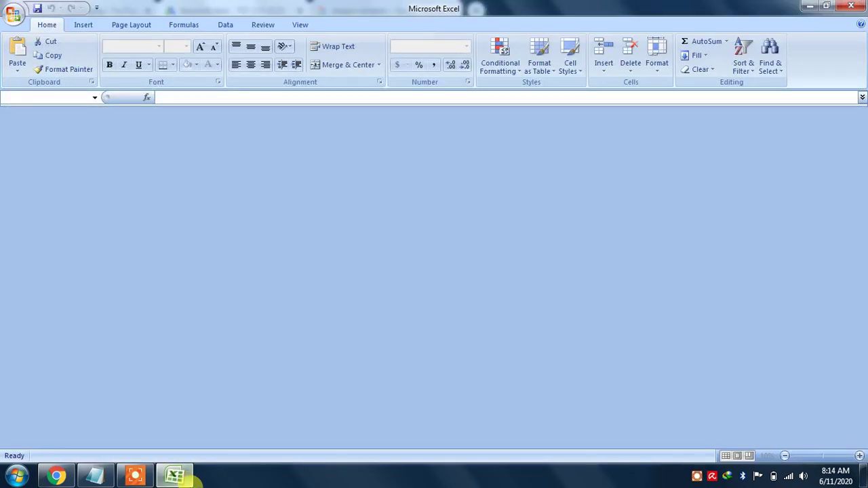
{"action": "mouse_move", "coordinate": [194, 480]}
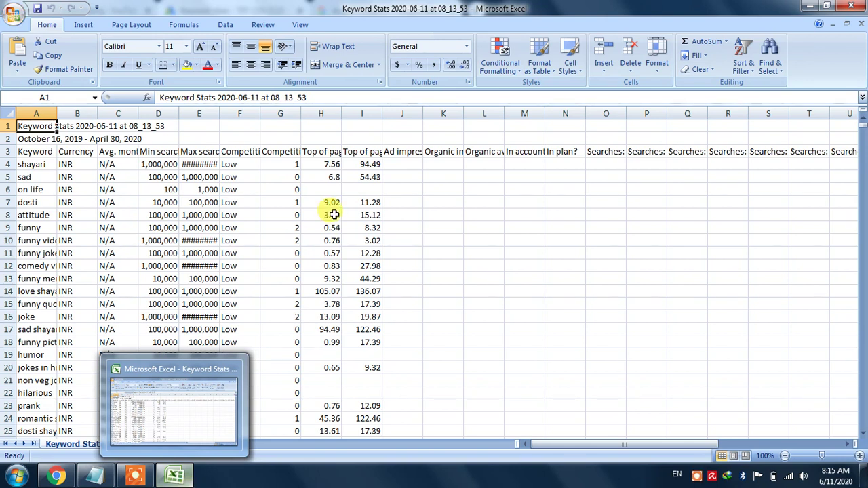
{"action": "left_click", "coordinate": [443, 227]}
{"action": "left_click_drag", "start_coordinate": [57, 113], "coordinate": [217, 126]}
{"action": "left_click_drag", "start_coordinate": [140, 126], "coordinate": [227, 106]}
Delete the Currency and average monthly searches columns, B and C, from the sheet
{"action": "left_click_drag", "start_coordinate": [171, 110], "coordinate": [171, 107]}
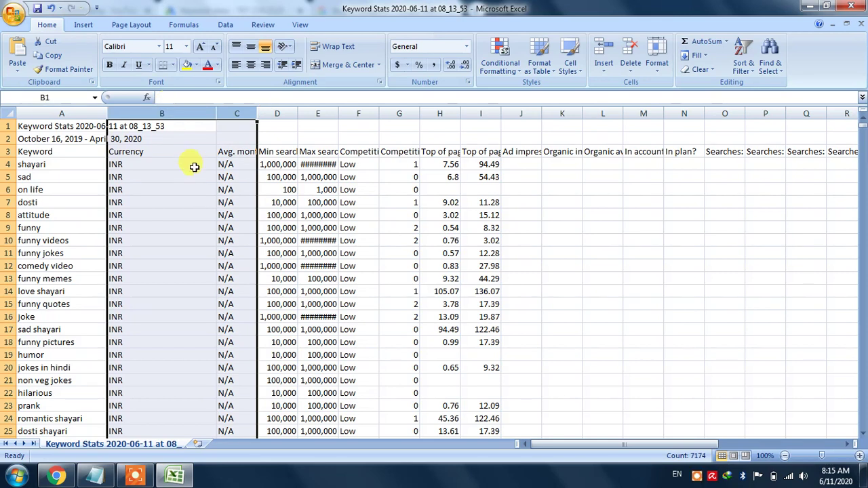
{"action": "left_click", "coordinate": [630, 64]}
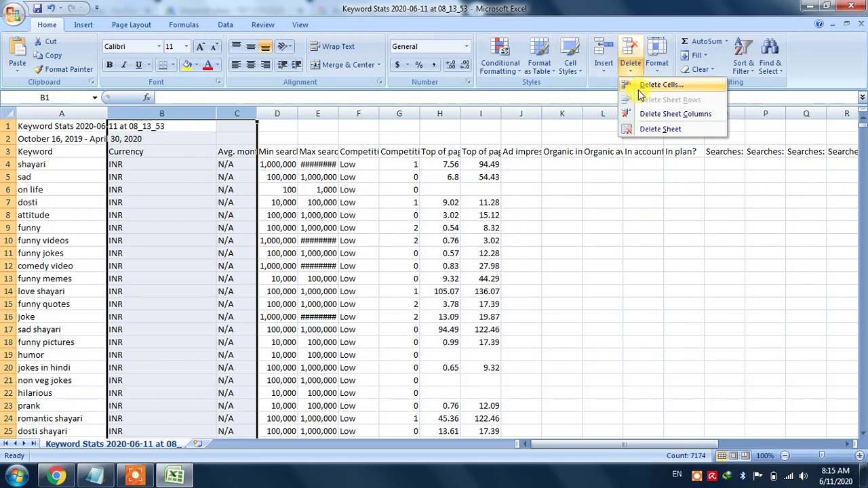
{"action": "left_click", "coordinate": [640, 85]}
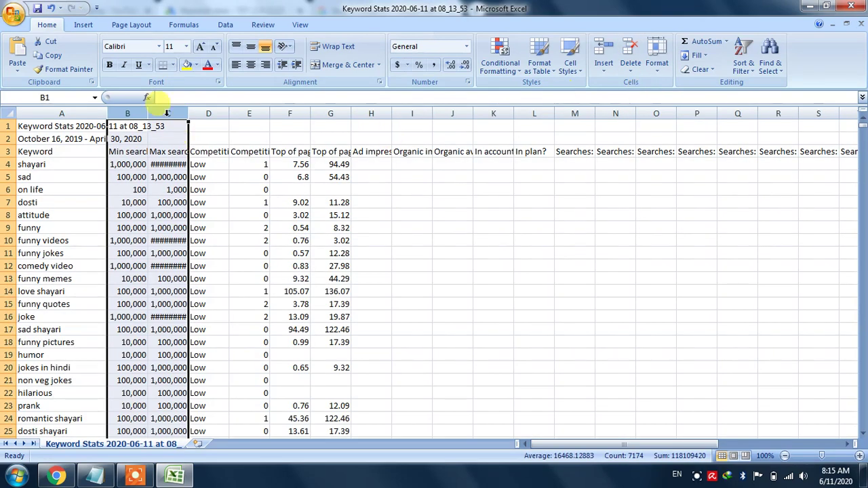
Widen the Min search volume, Max search volume and both Top of page bid columns so their values and headings fit
{"action": "left_click_drag", "start_coordinate": [147, 113], "coordinate": [187, 113]}
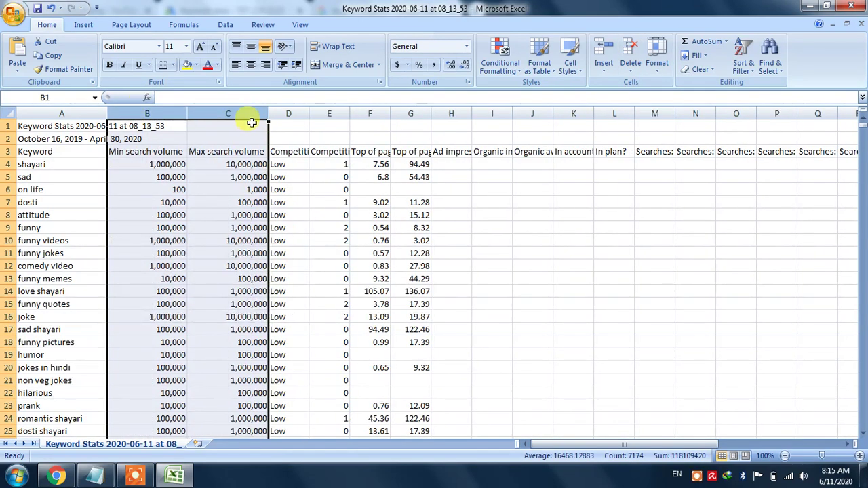
{"action": "left_click_drag", "start_coordinate": [268, 114], "coordinate": [301, 114]}
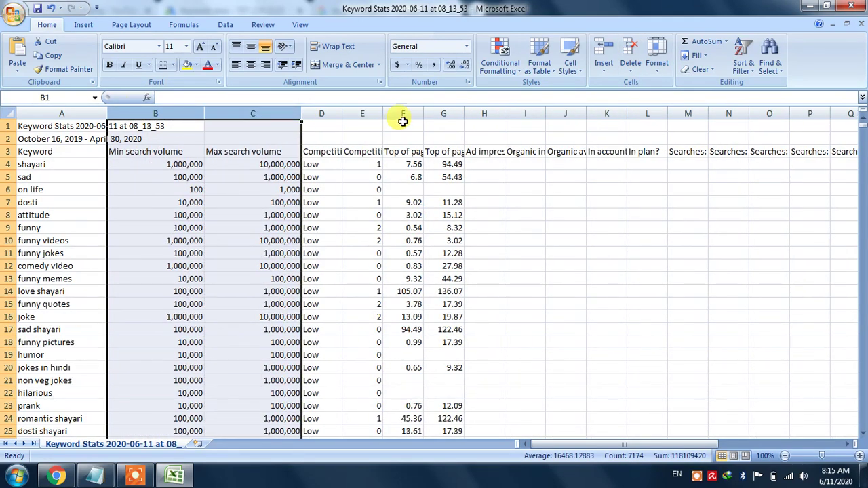
{"action": "left_click_drag", "start_coordinate": [423, 113], "coordinate": [604, 114]}
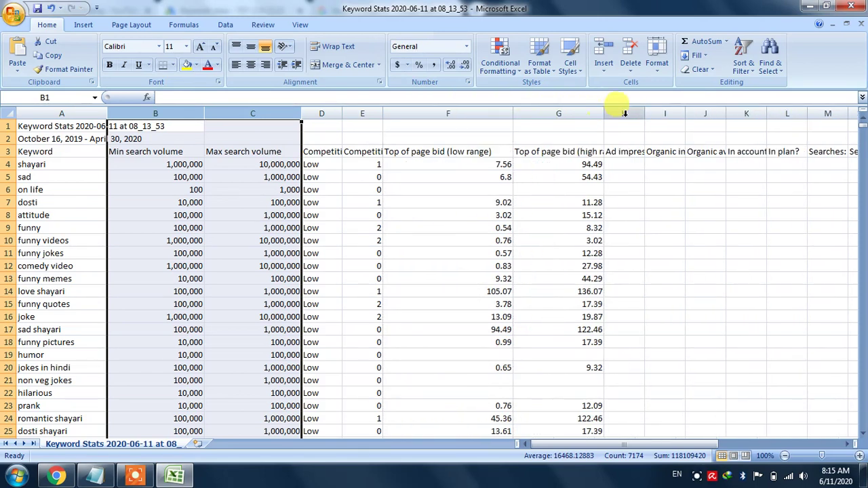
Remove all data from column H (ad impression share) through the last sheet column, and return to cell A1
{"action": "left_click", "coordinate": [625, 114]}
{"action": "key", "text": "ctrl+shift+Right"}
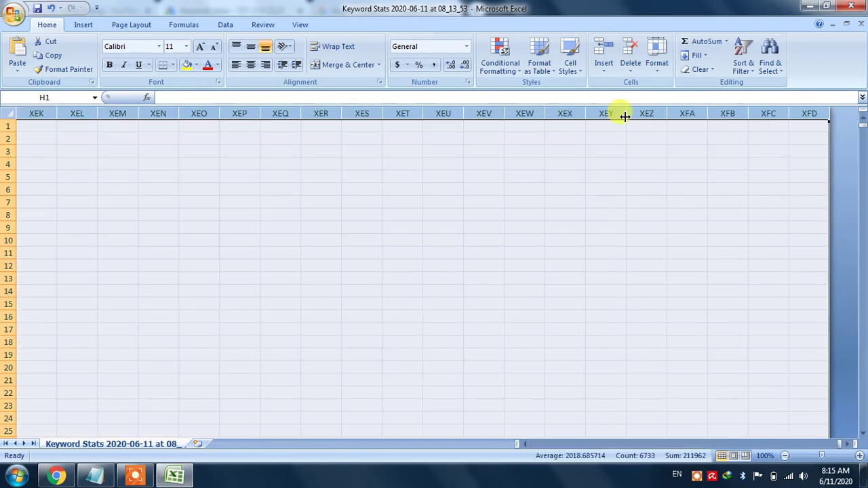
{"action": "key", "text": "ctrl+BackSpace"}
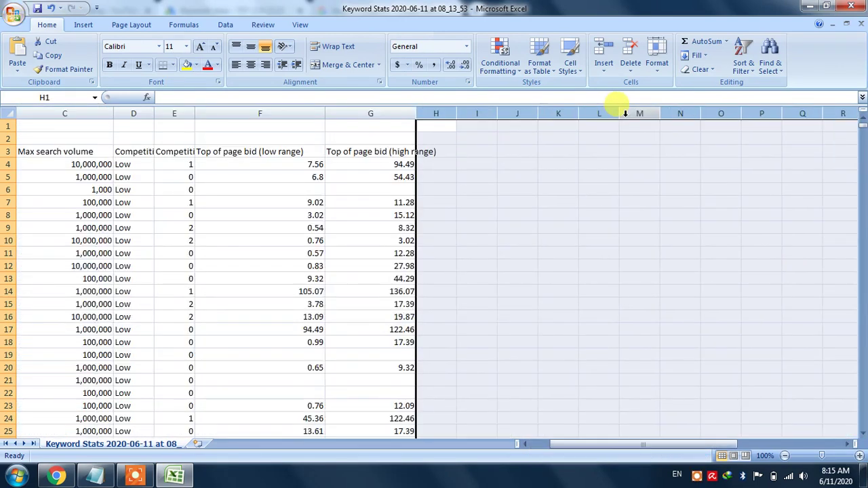
{"action": "key", "text": "Left"}
{"action": "key", "text": "Left"}
{"action": "key", "text": "ctrl+Home"}
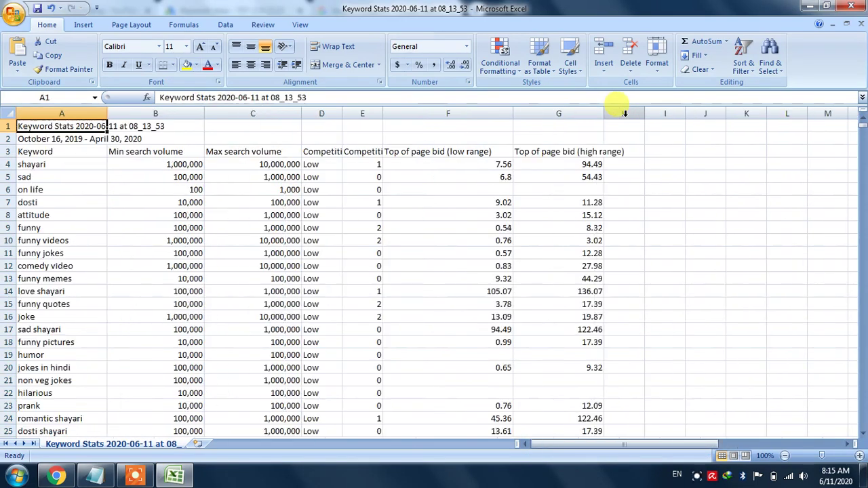
{"action": "key", "text": "Right"}
{"action": "key", "text": "Down"}
{"action": "key", "text": "Left"}
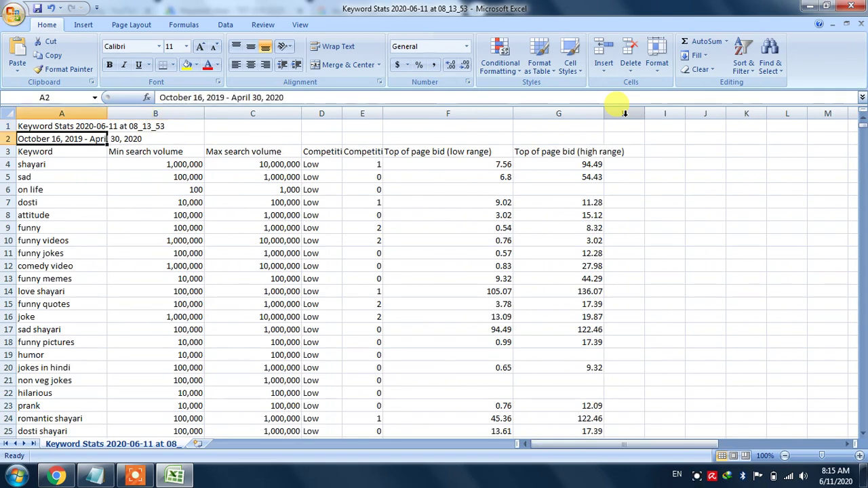
{"action": "key", "text": "Up"}
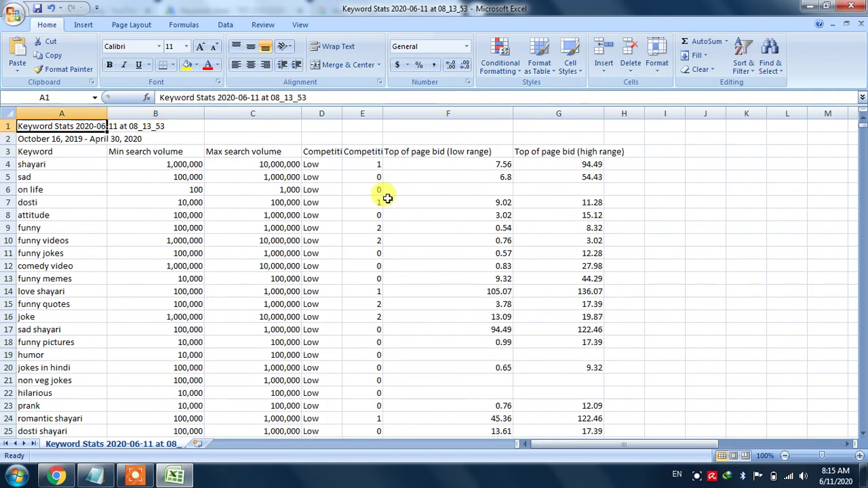
Insert a new column before the Keyword column and enter the heading "word" in cell A3
{"action": "left_click", "coordinate": [38, 112]}
{"action": "right_click", "coordinate": [39, 115]}
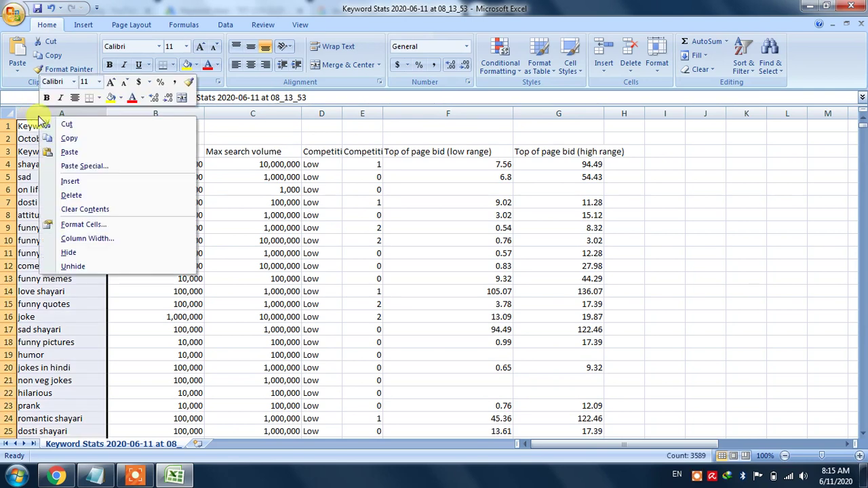
{"action": "left_click", "coordinate": [70, 182]}
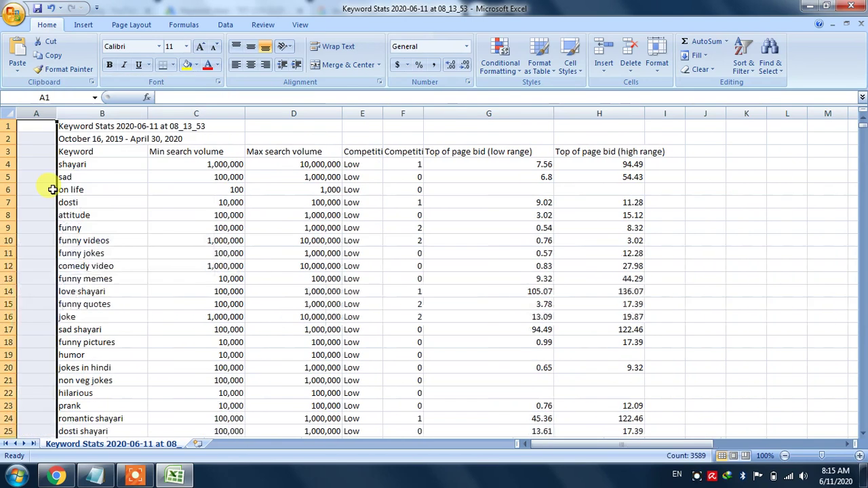
{"action": "left_click", "coordinate": [43, 150]}
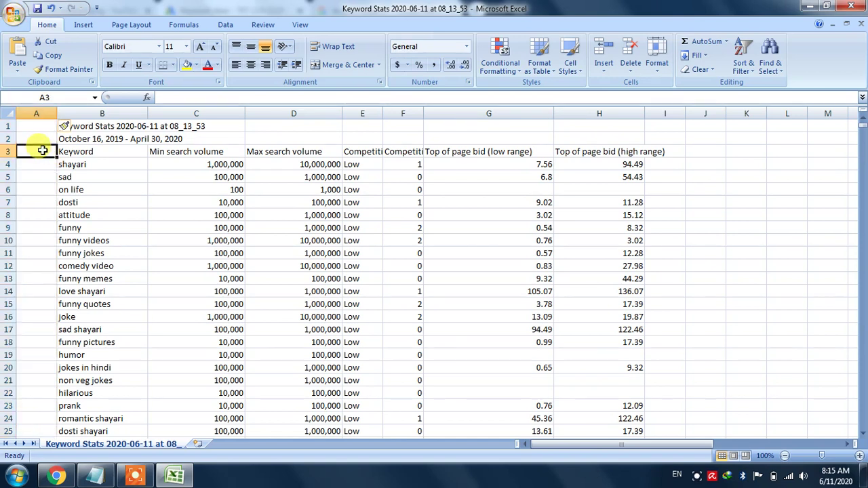
{"action": "type", "text": "word"}
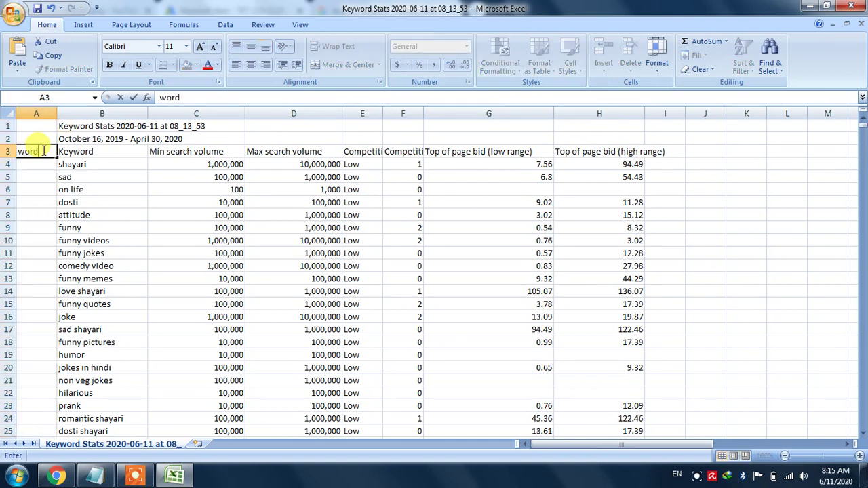
{"action": "left_click", "coordinate": [42, 150]}
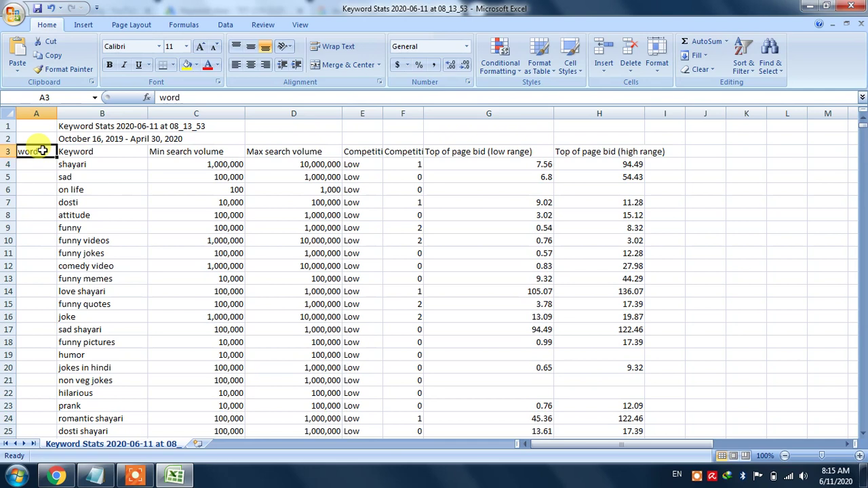
Add filters to the header row A3:H3 and fill its cells with yellow
{"action": "left_click_drag", "start_coordinate": [42, 150], "coordinate": [641, 153]}
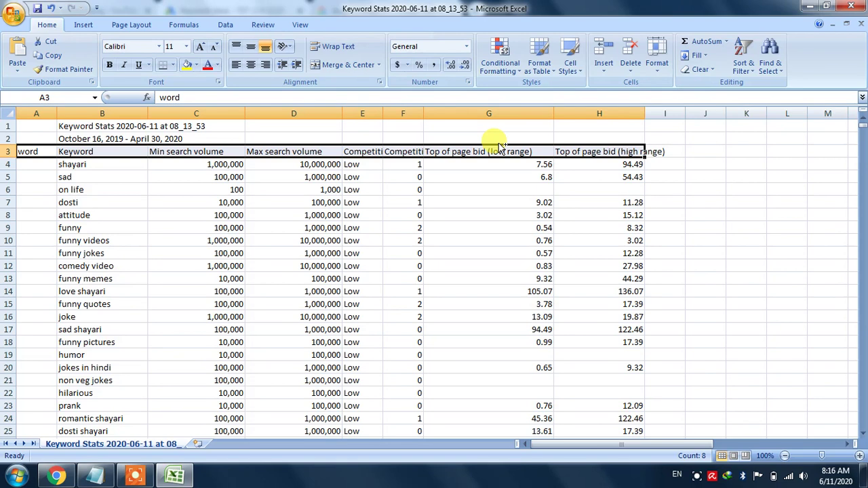
{"action": "key", "text": "ctrl+shift+l"}
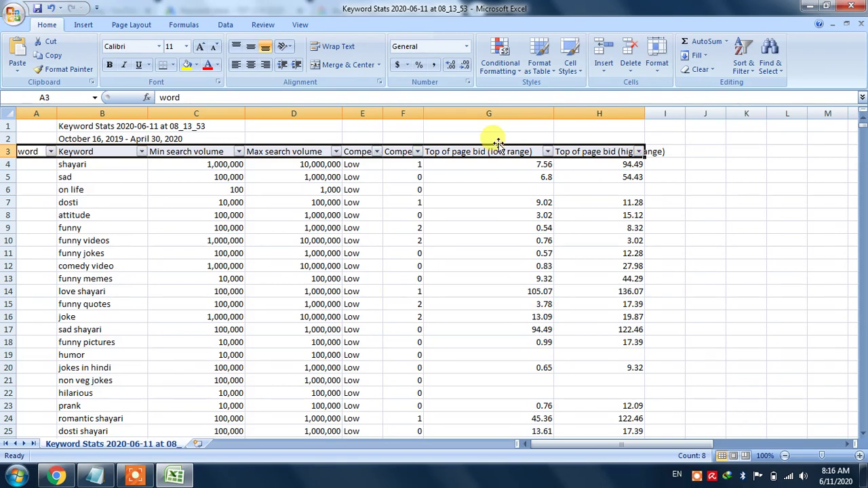
{"action": "left_click", "coordinate": [188, 64]}
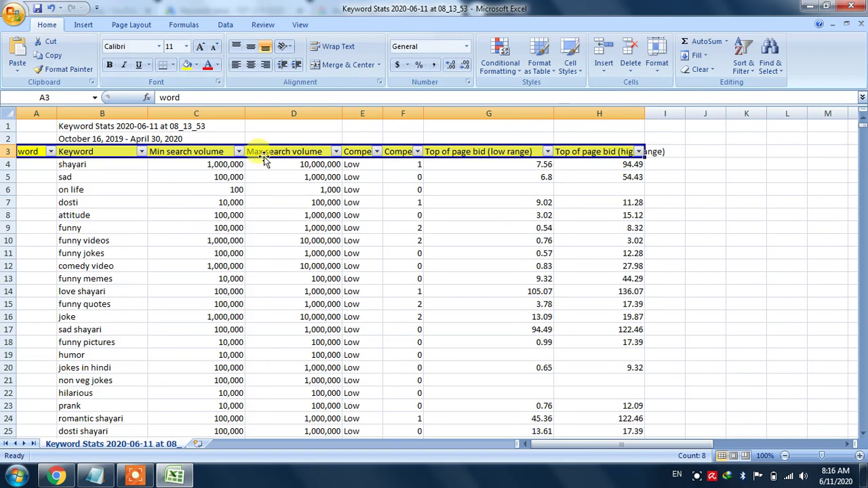
Look over the sort and filter options for Min search volume, switching the header filters off and on again in between
{"action": "left_click", "coordinate": [240, 152]}
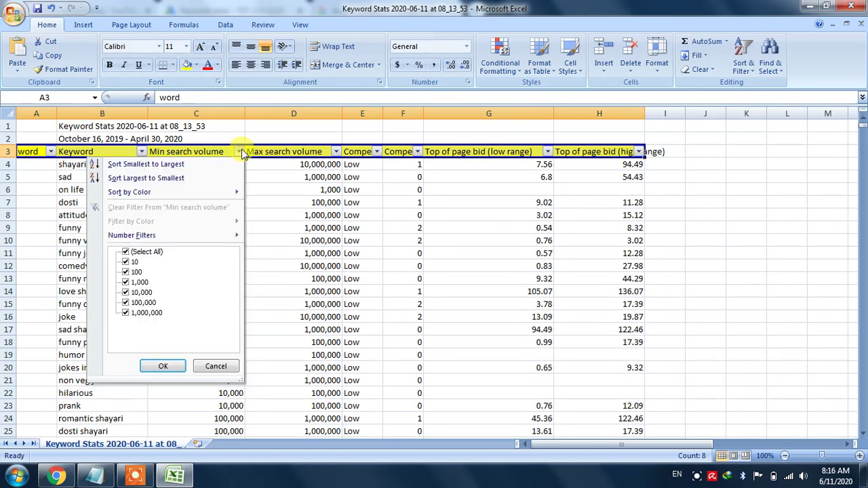
{"action": "left_click", "coordinate": [241, 152]}
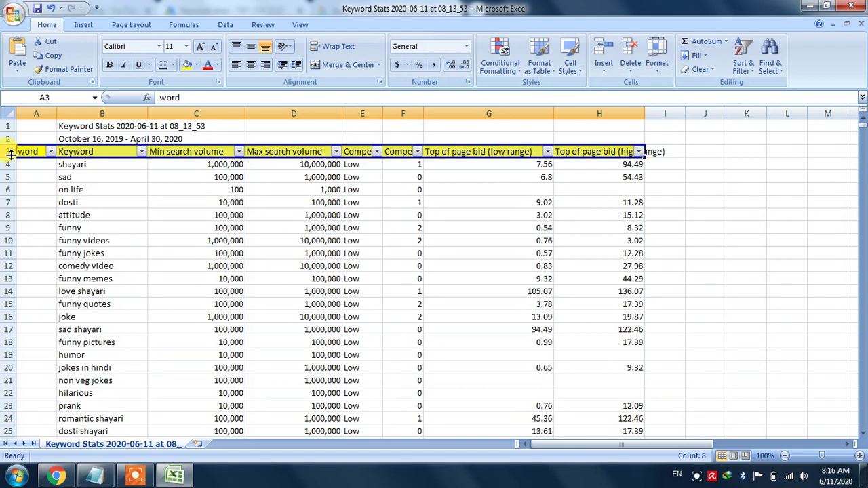
{"action": "key", "text": "ctrl+shift+l"}
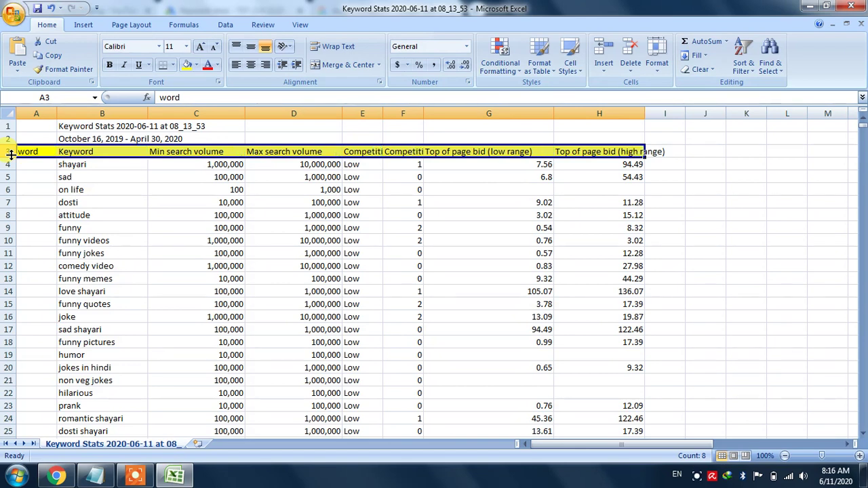
{"action": "key", "text": "ctrl+shift+l"}
{"action": "left_click", "coordinate": [238, 152]}
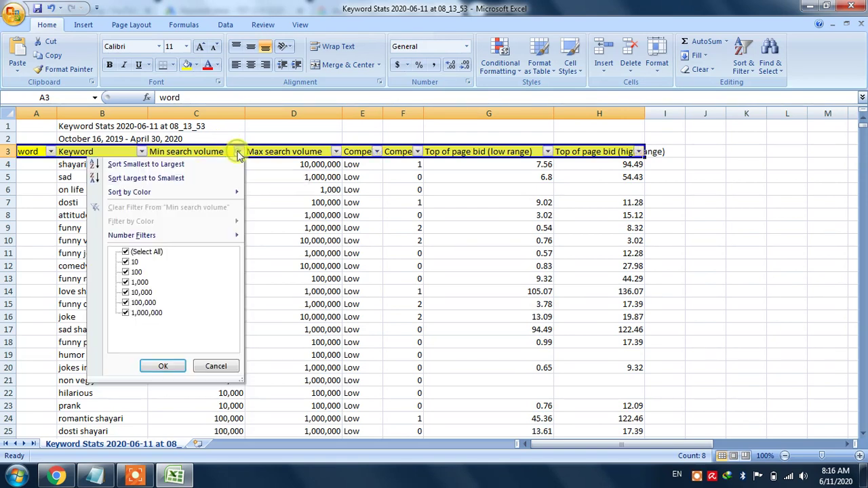
{"action": "left_click", "coordinate": [216, 367]}
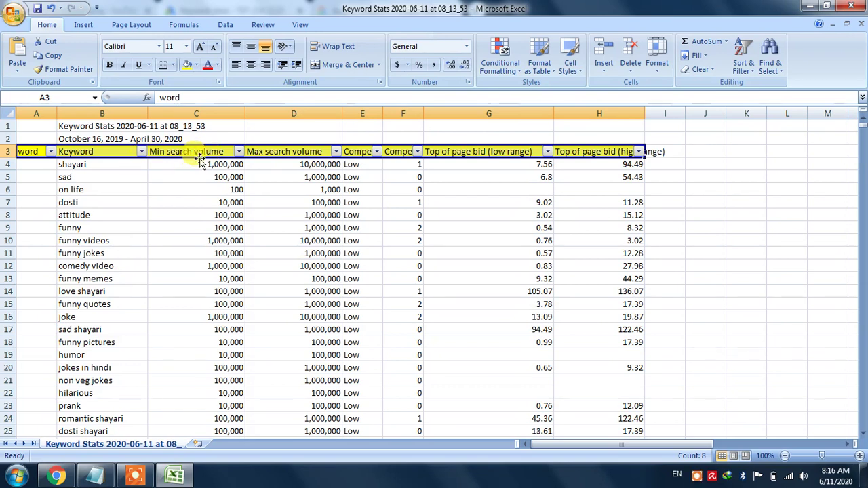
Filter the Min search volume column to show only rows with values greater than 1000
{"action": "left_click", "coordinate": [240, 153]}
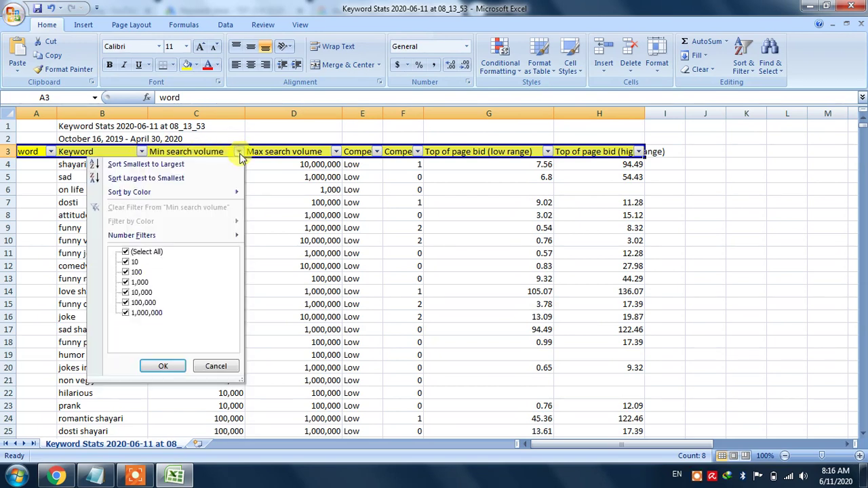
{"action": "mouse_move", "coordinate": [218, 235]}
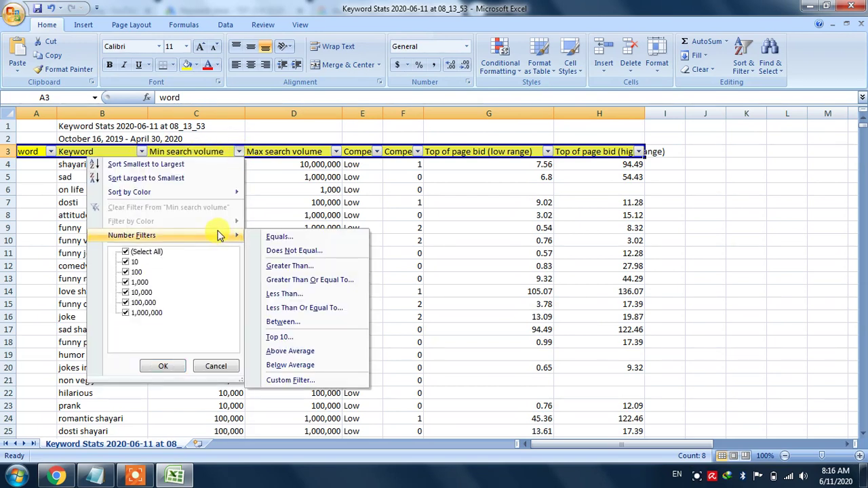
{"action": "left_click", "coordinate": [281, 270]}
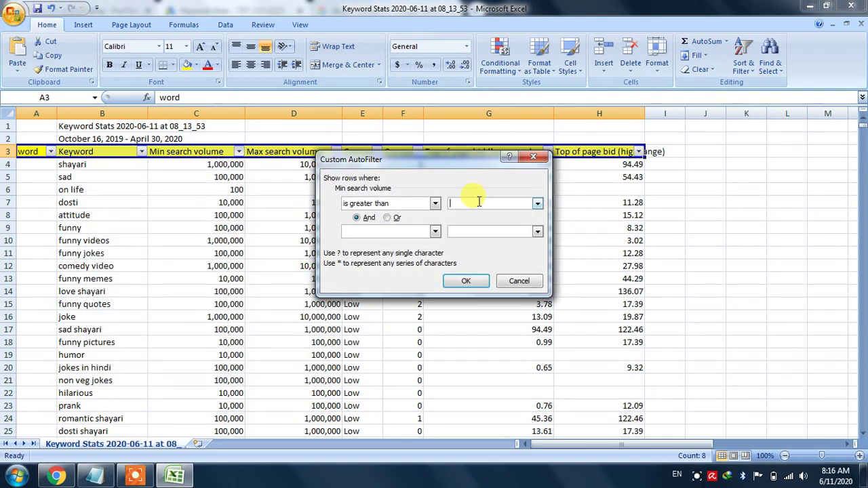
{"action": "type", "text": "1"}
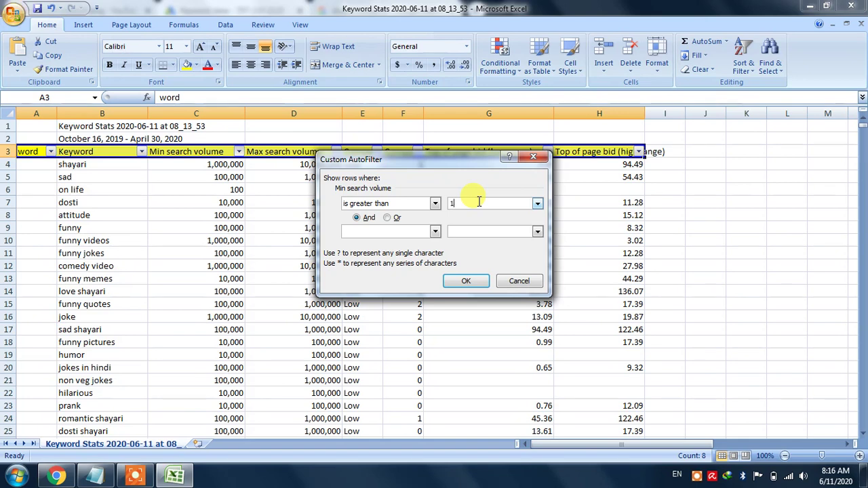
{"action": "type", "text": "000"}
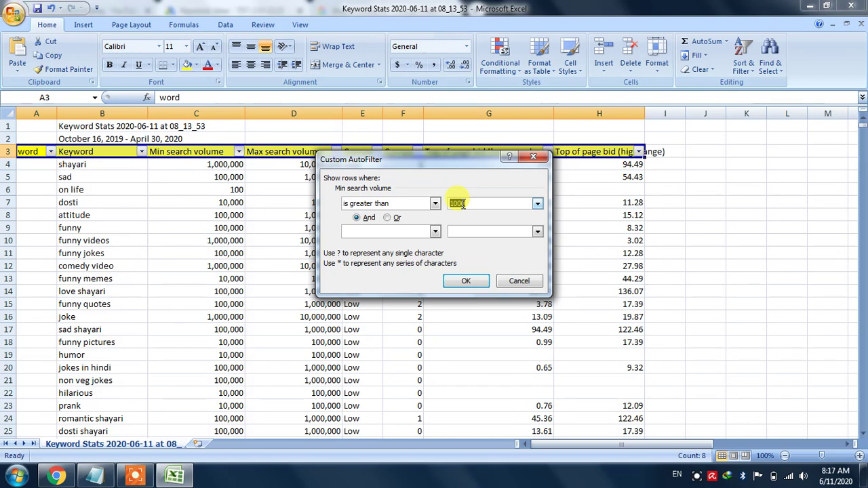
{"action": "left_click", "coordinate": [466, 282]}
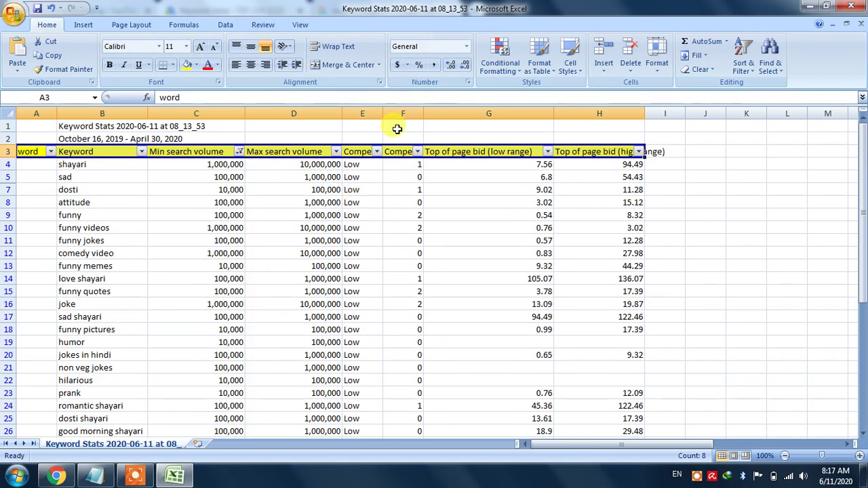
Widen the Competition and Competition (indexed value) columns to fit their headings, keeping all values in the Competition filter
{"action": "left_click_drag", "start_coordinate": [380, 107], "coordinate": [427, 107]}
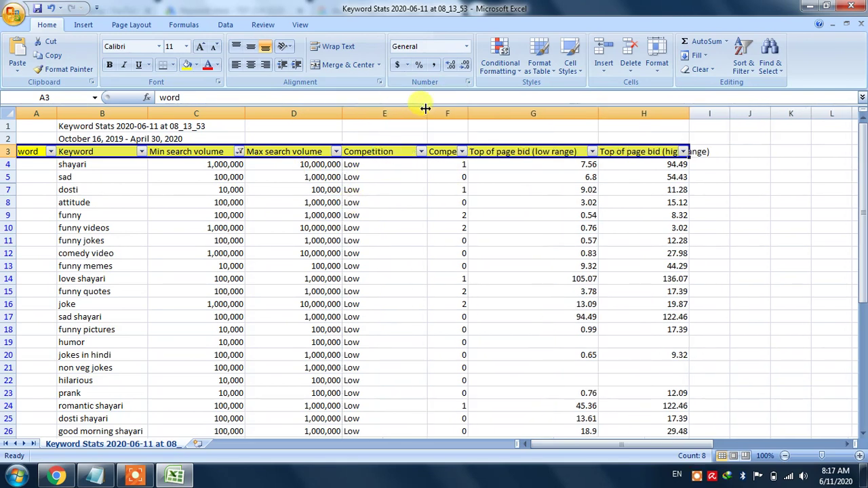
{"action": "double_click", "coordinate": [467, 111]}
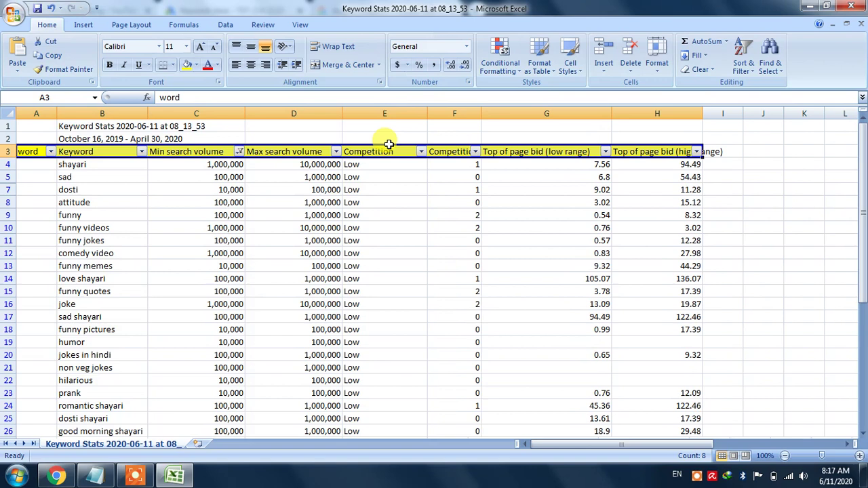
{"action": "left_click", "coordinate": [421, 151]}
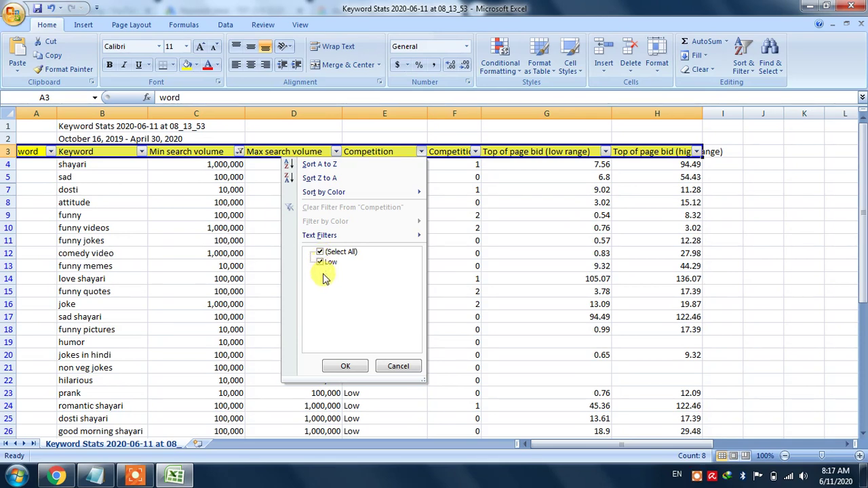
{"action": "left_click", "coordinate": [345, 367]}
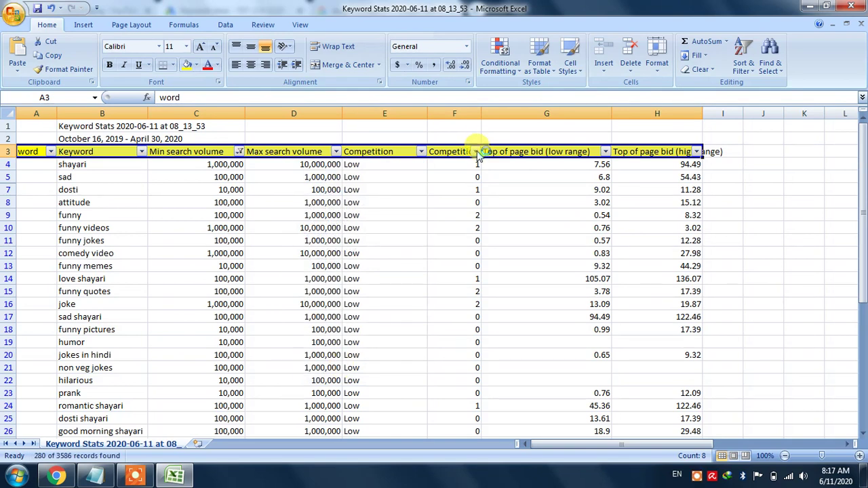
{"action": "left_click_drag", "start_coordinate": [482, 112], "coordinate": [508, 113]}
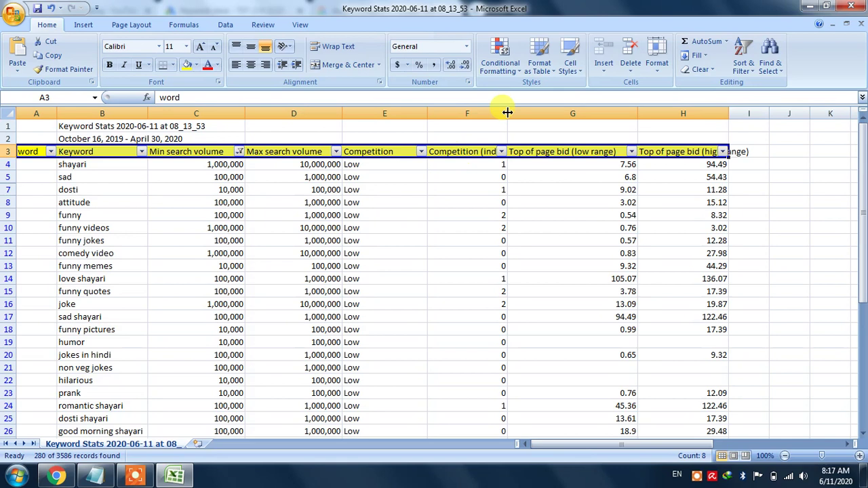
{"action": "left_click_drag", "start_coordinate": [507, 113], "coordinate": [557, 114]}
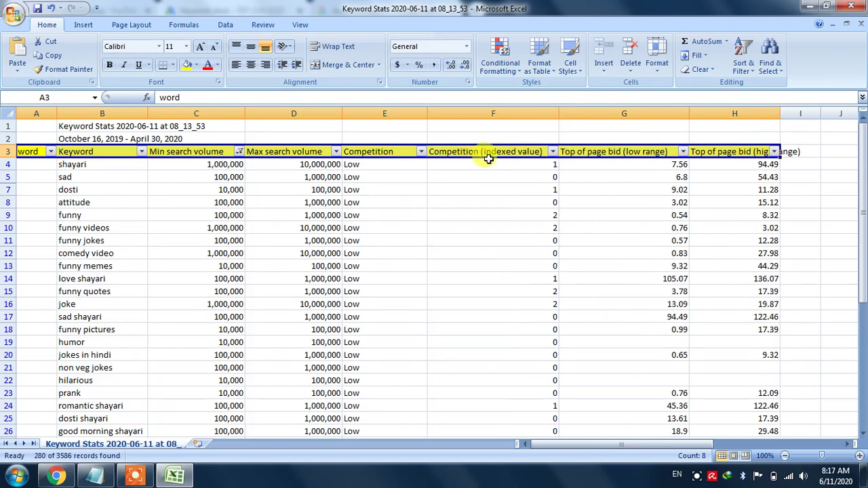
Filter the Competition (indexed value) column to values less than 1 and check the remaining rows
{"action": "left_click", "coordinate": [553, 151]}
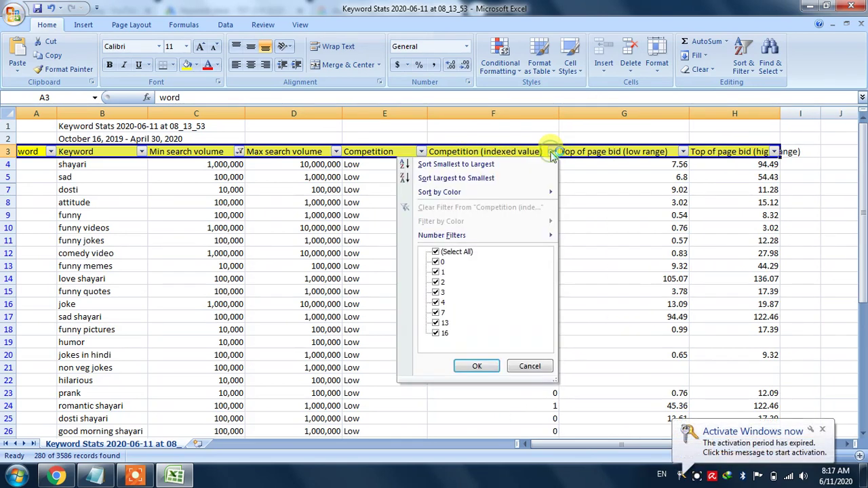
{"action": "mouse_move", "coordinate": [485, 239]}
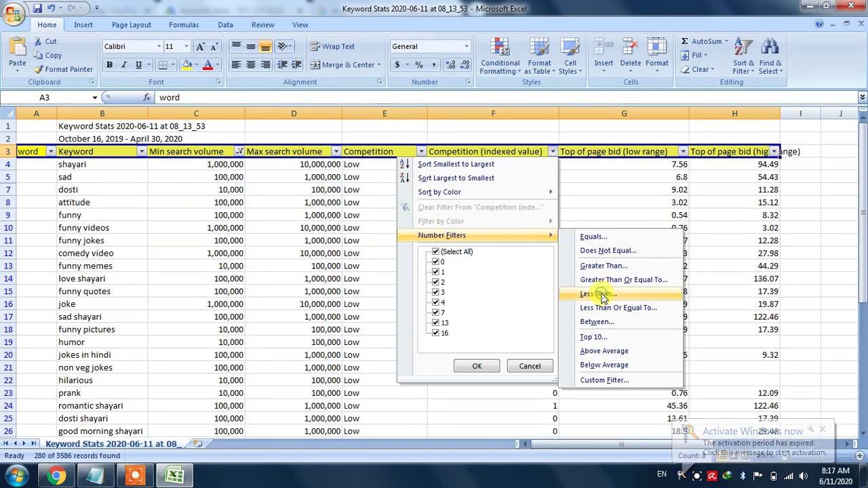
{"action": "left_click", "coordinate": [602, 295]}
{"action": "left_click", "coordinate": [493, 204]}
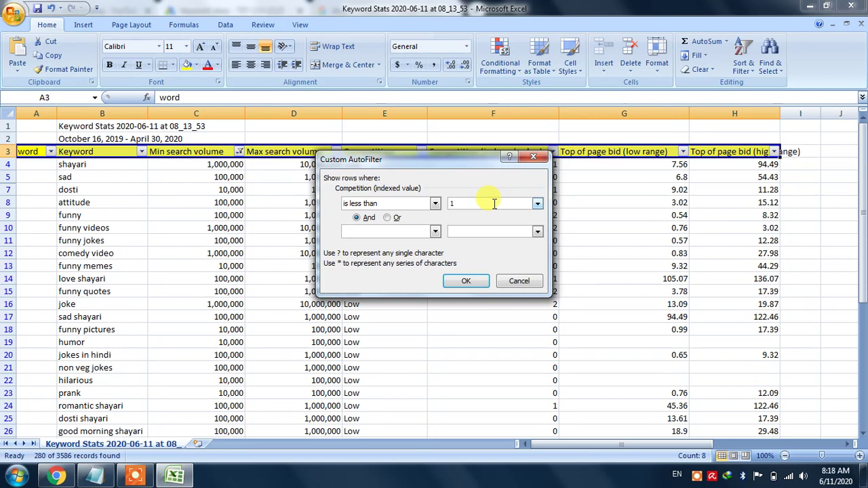
{"action": "left_click", "coordinate": [467, 283]}
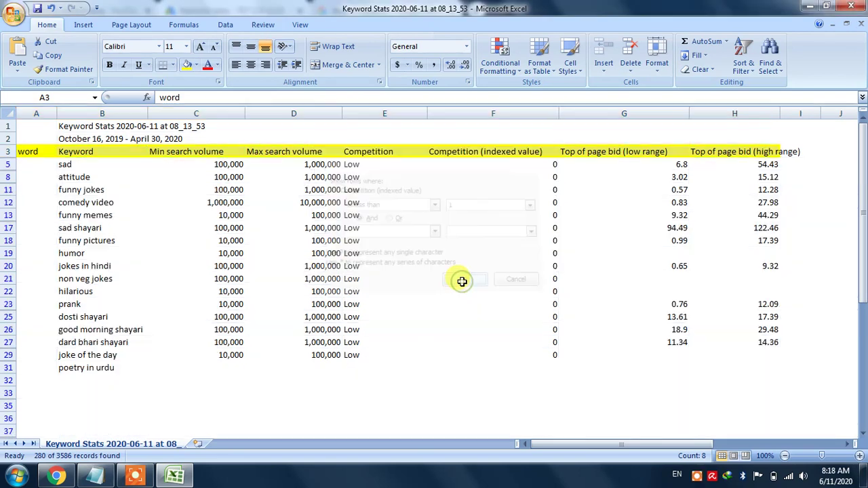
{"action": "left_click_drag", "start_coordinate": [553, 173], "coordinate": [548, 392]}
{"action": "left_click_drag", "start_coordinate": [862, 178], "coordinate": [864, 125]}
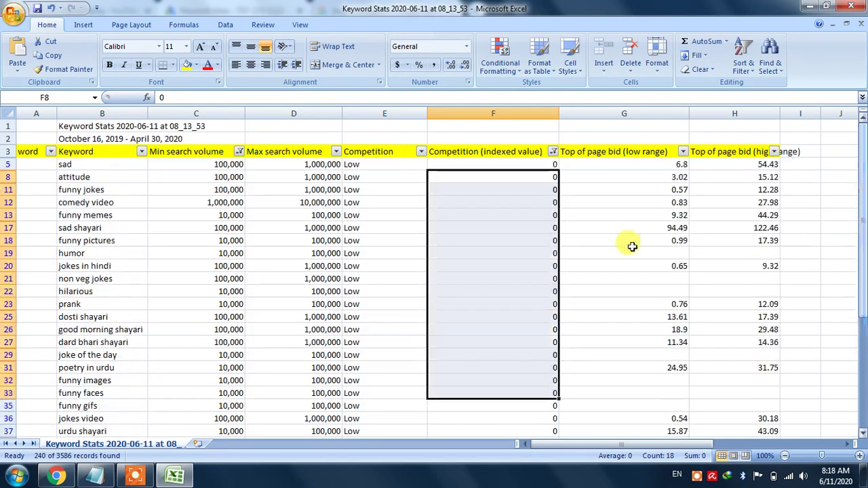
{"action": "left_click", "coordinate": [593, 155]}
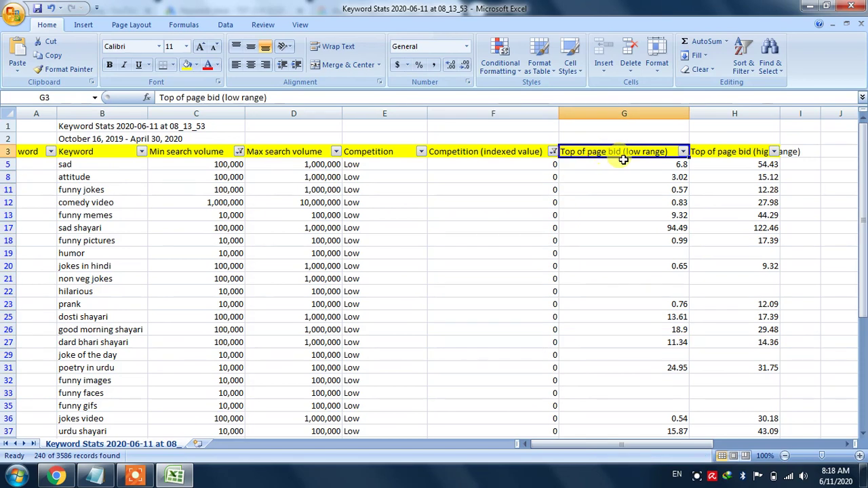
{"action": "left_click", "coordinate": [683, 152]}
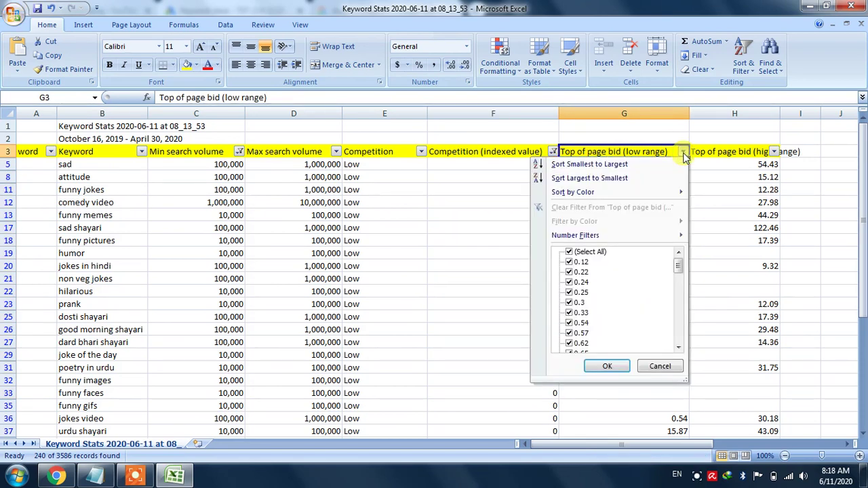
{"action": "left_click", "coordinate": [712, 181]}
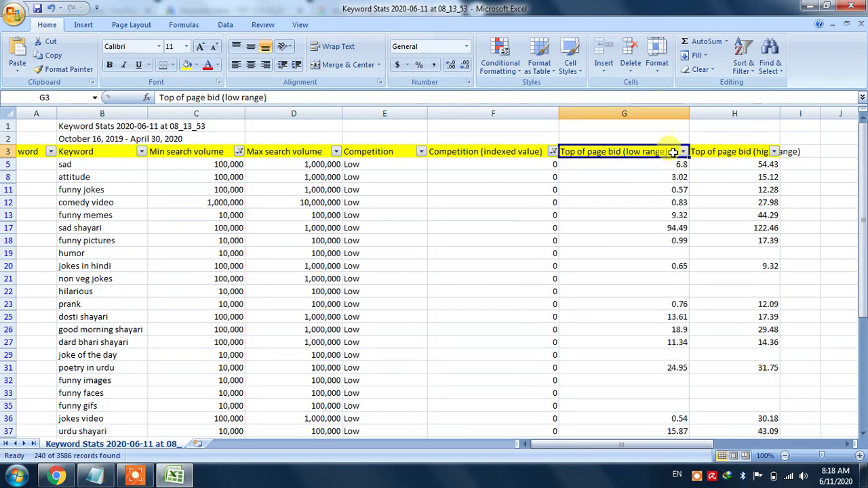
Try the Currency number format on the two Top of page bid columns, G and H
{"action": "left_click", "coordinate": [663, 114]}
{"action": "left_click_drag", "start_coordinate": [698, 115], "coordinate": [732, 113]}
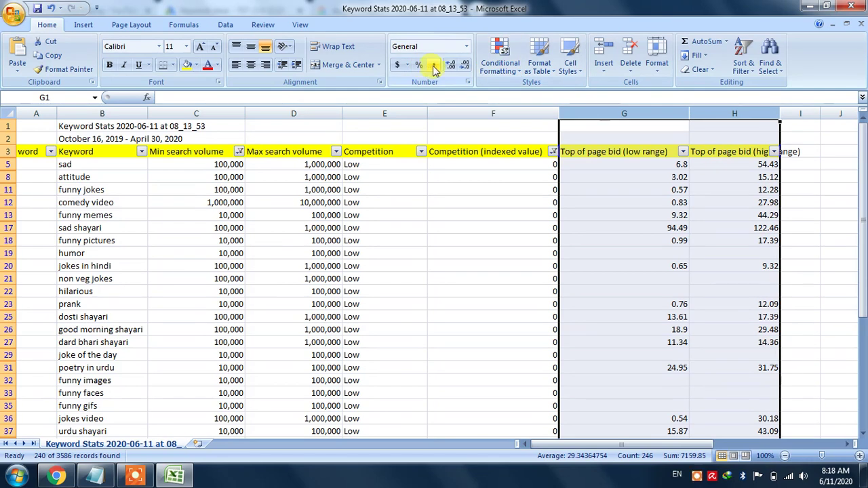
{"action": "left_click", "coordinate": [466, 47]}
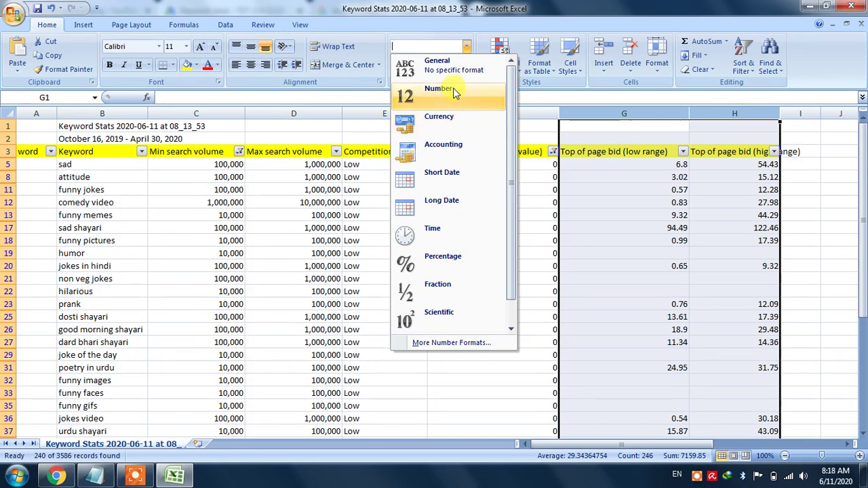
{"action": "left_click", "coordinate": [440, 119]}
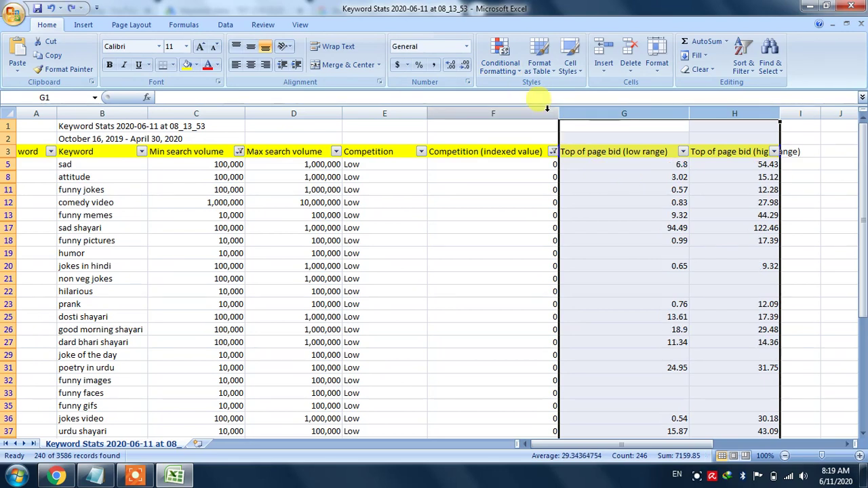
Check several low-range bids, then filter Top of page bid (low range) to values greater than 0.5
{"action": "left_click", "coordinate": [675, 165]}
{"action": "left_click", "coordinate": [674, 177]}
{"action": "left_click", "coordinate": [679, 191]}
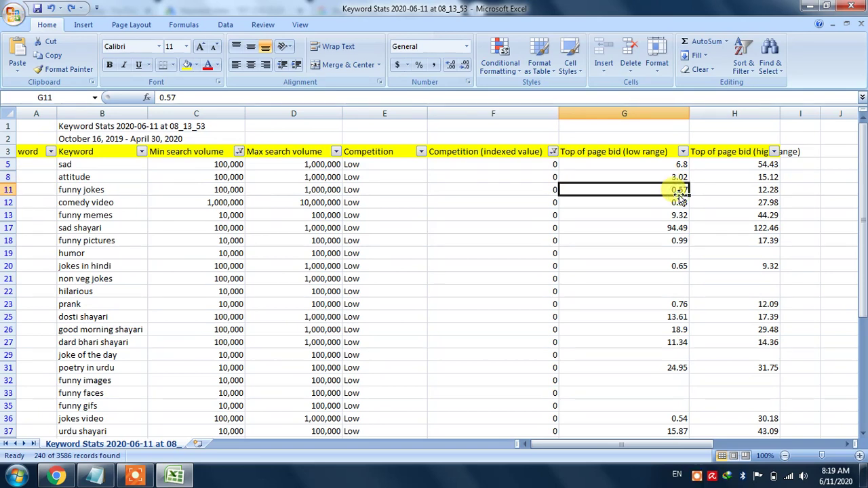
{"action": "left_click", "coordinate": [683, 204]}
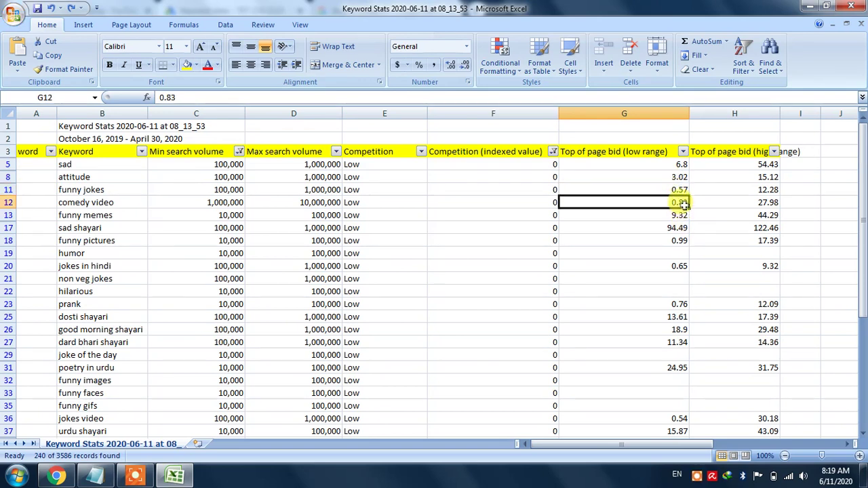
{"action": "left_click", "coordinate": [682, 215]}
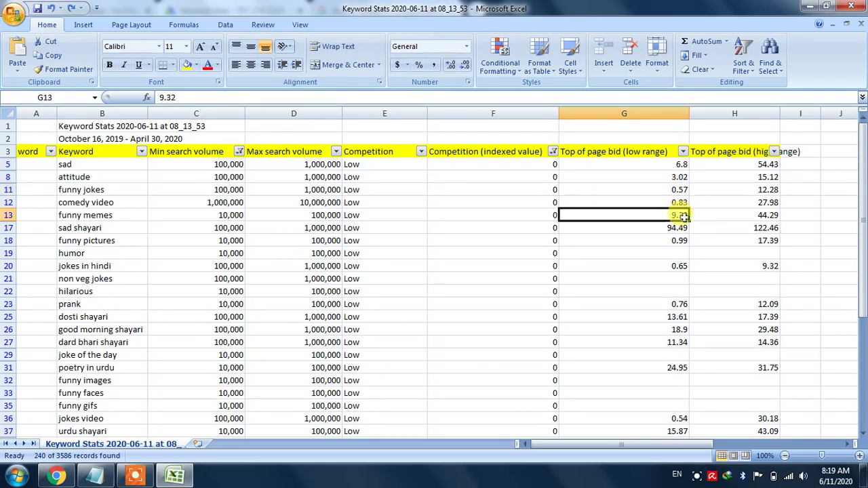
{"action": "left_click", "coordinate": [684, 161]}
{"action": "left_click", "coordinate": [683, 152]}
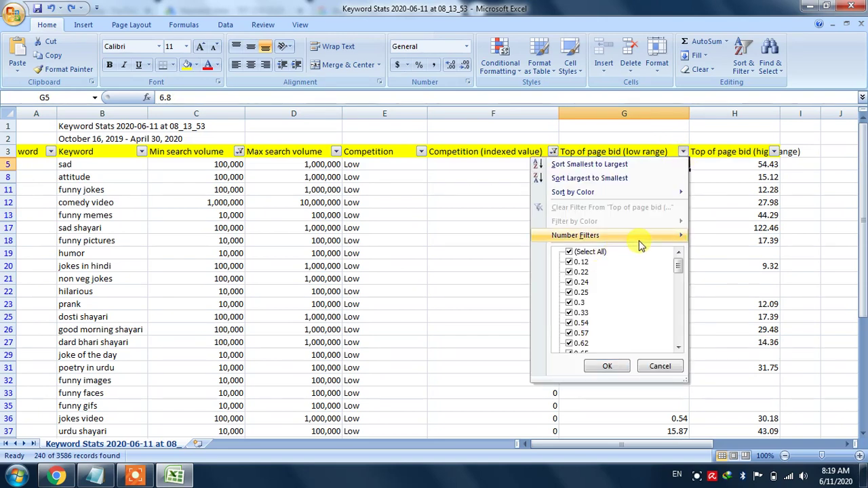
{"action": "mouse_move", "coordinate": [631, 237]}
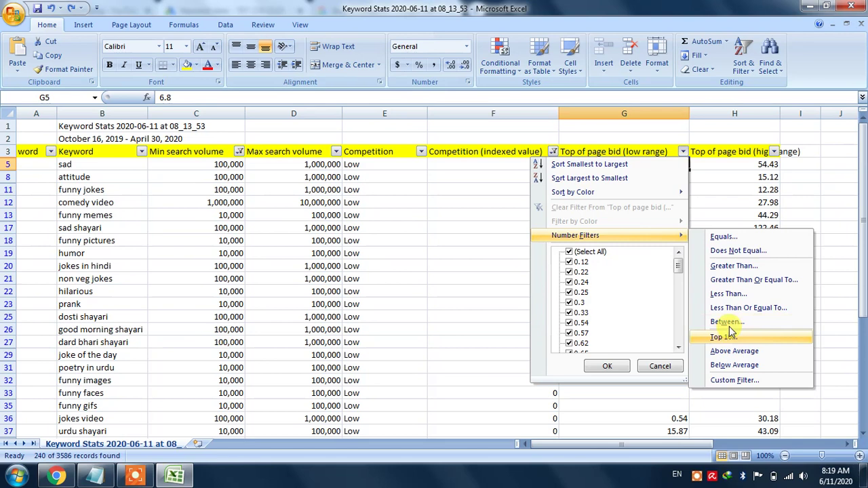
{"action": "left_click", "coordinate": [729, 268]}
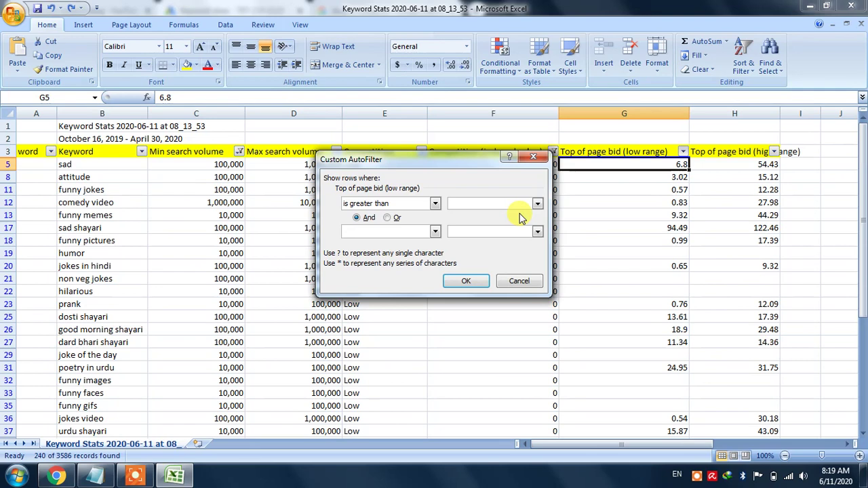
{"action": "type", "text": ".5"}
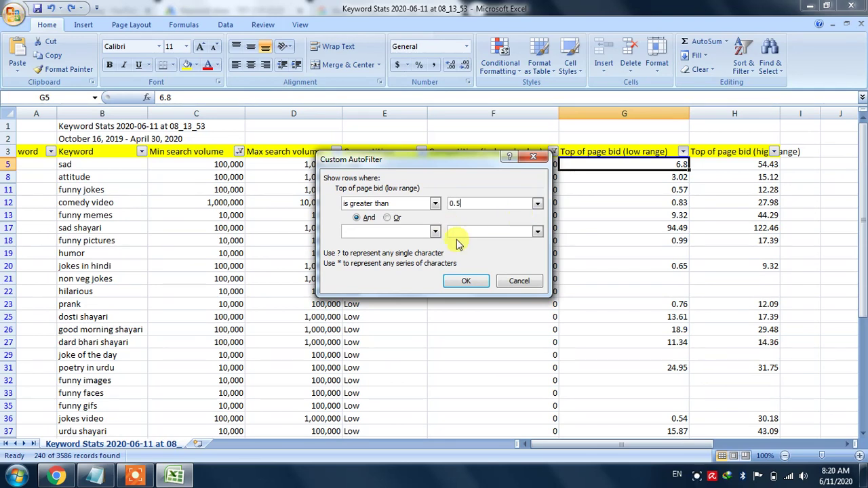
{"action": "left_click", "coordinate": [466, 282]}
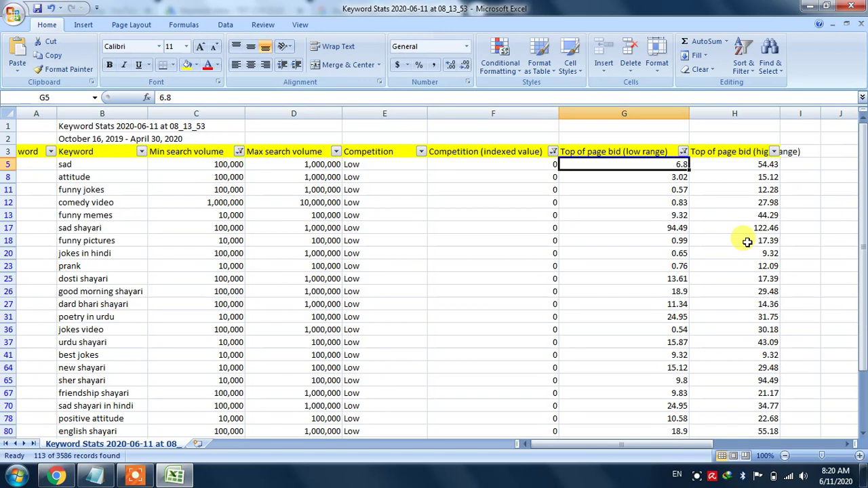
Look through the filtered keyword list, checking the low-range bids and the number of records found
{"action": "left_click_drag", "start_coordinate": [863, 146], "coordinate": [861, 319]}
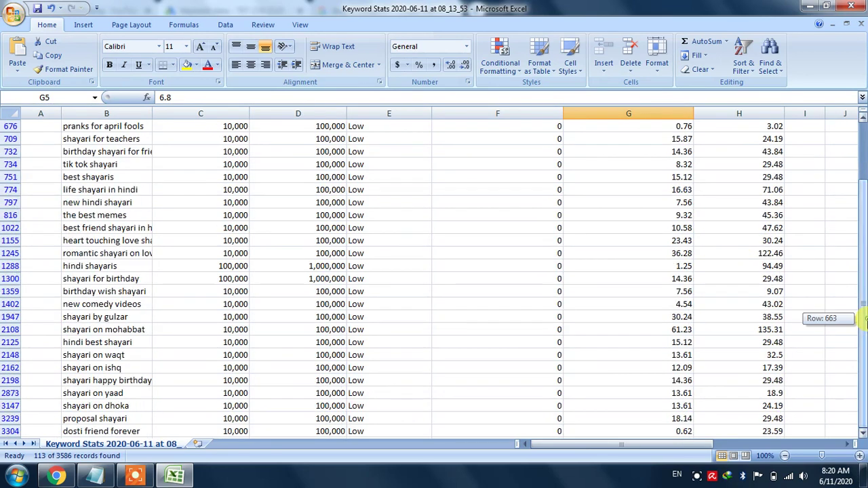
{"action": "left_click_drag", "start_coordinate": [680, 429], "coordinate": [662, 175]}
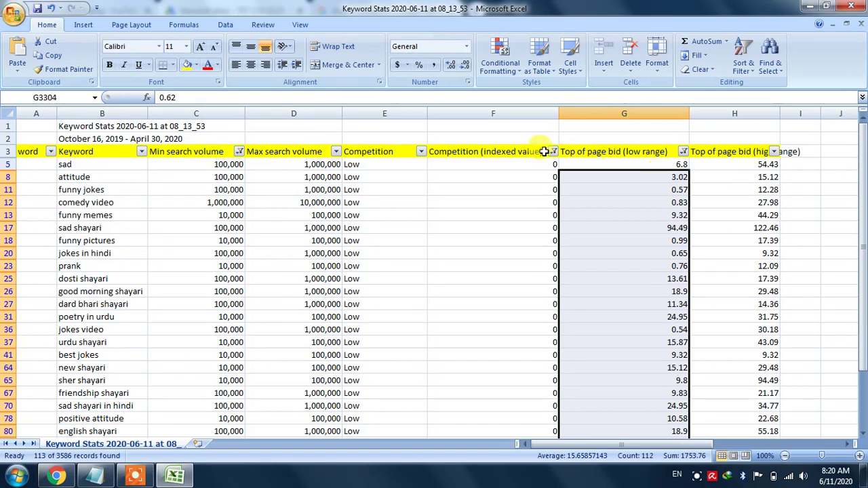
{"action": "left_click", "coordinate": [505, 189]}
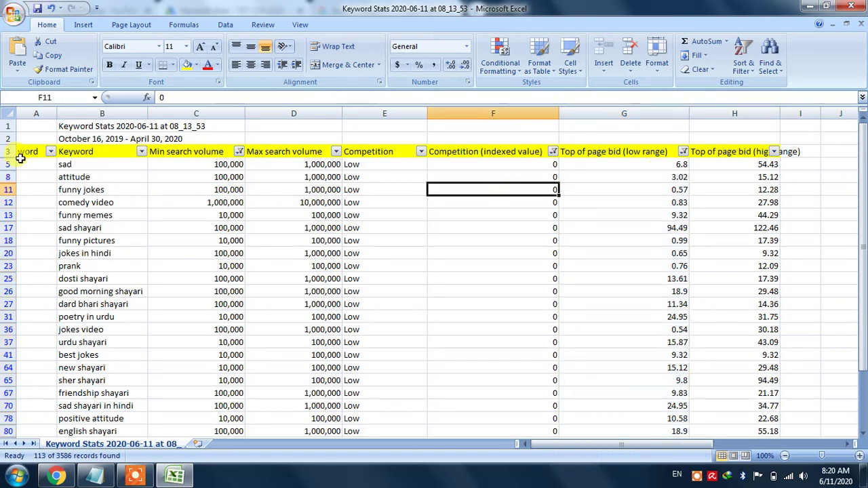
{"action": "left_click_drag", "start_coordinate": [862, 242], "coordinate": [864, 289]}
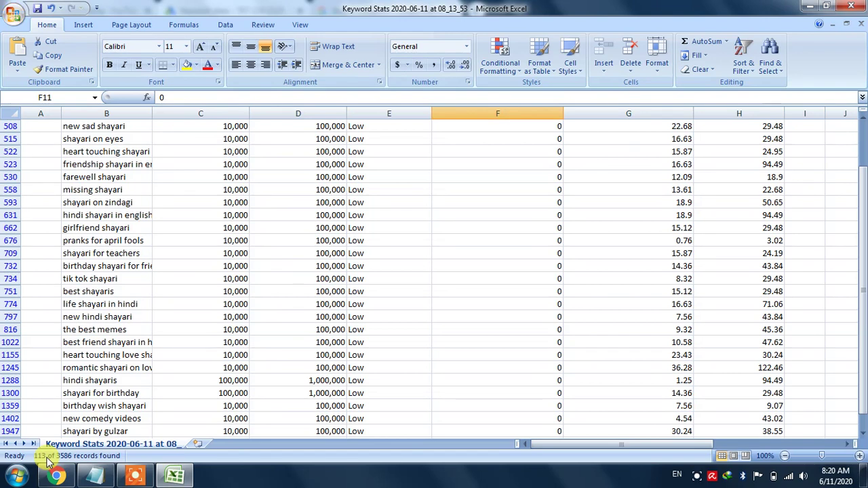
Enter the formula =LEN(B5) in cell A5 of the word column to count the keyword's characters
{"action": "left_click_drag", "start_coordinate": [862, 271], "coordinate": [864, 231]}
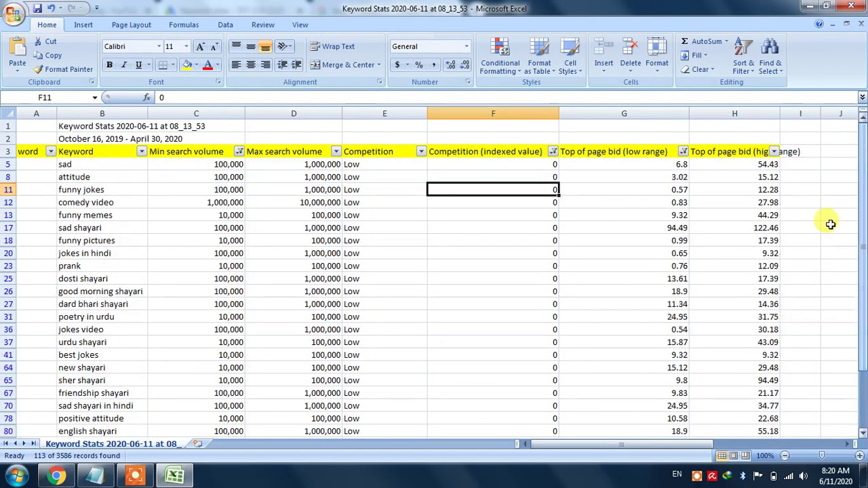
{"action": "left_click", "coordinate": [24, 163]}
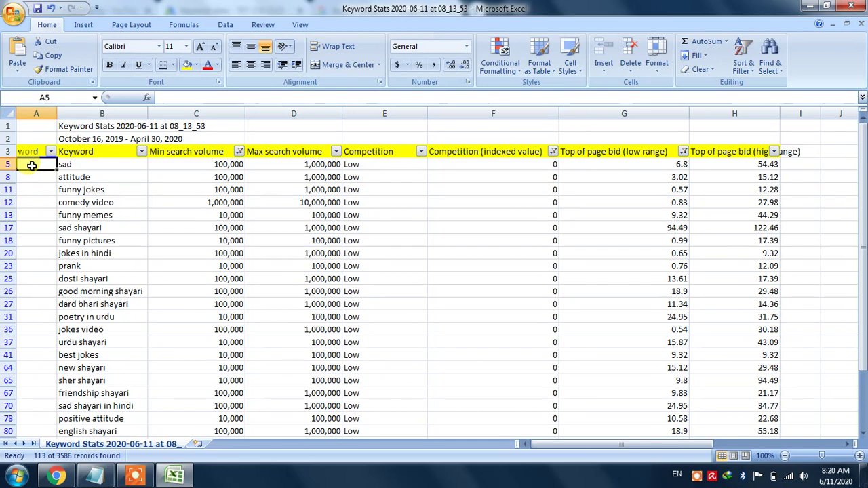
{"action": "type", "text": "="}
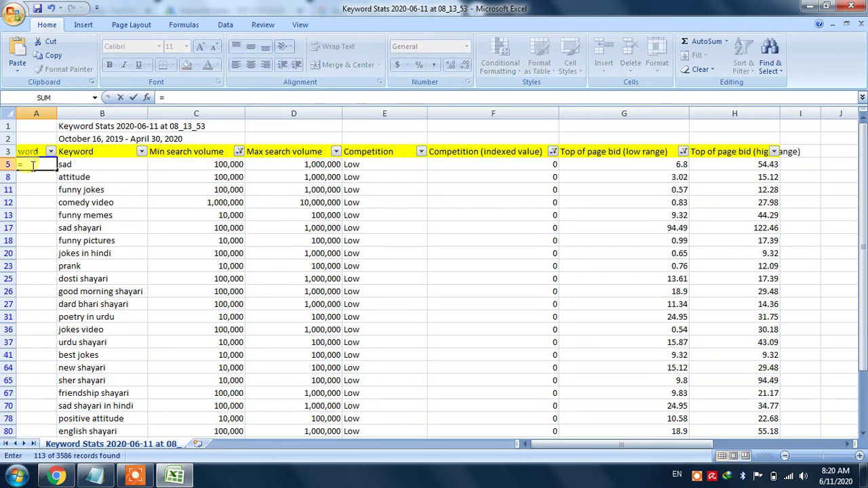
{"action": "type", "text": "le"}
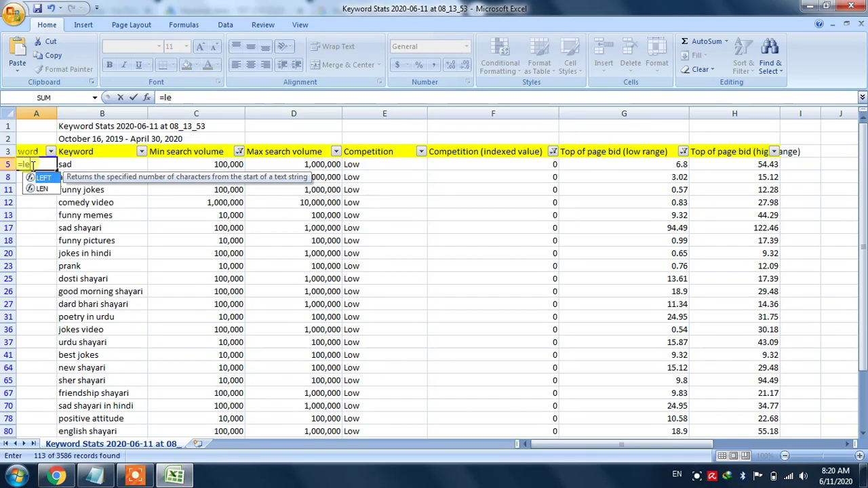
{"action": "type", "text": "n"}
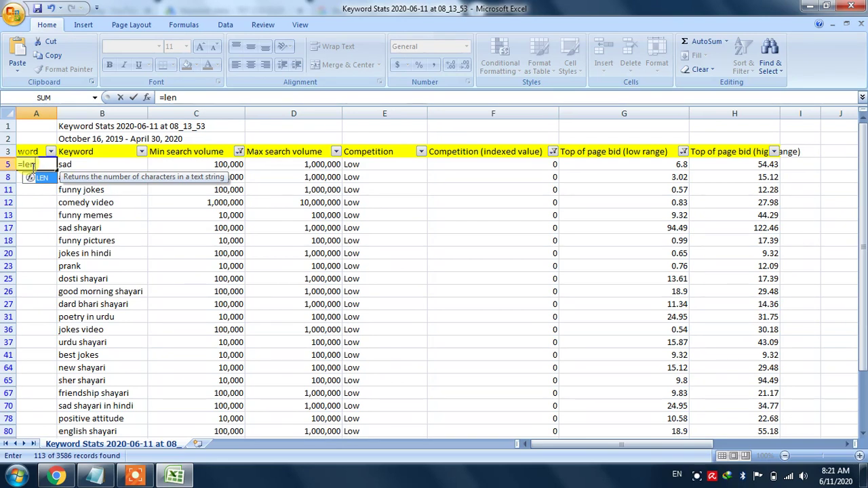
{"action": "type", "text": "9"}
{"action": "key", "text": "BackSpace"}
{"action": "type", "text": "("}
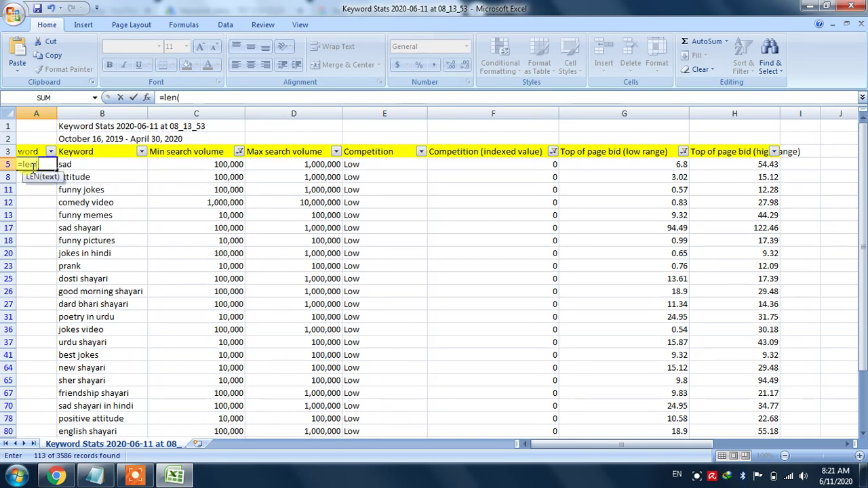
{"action": "left_click", "coordinate": [77, 168]}
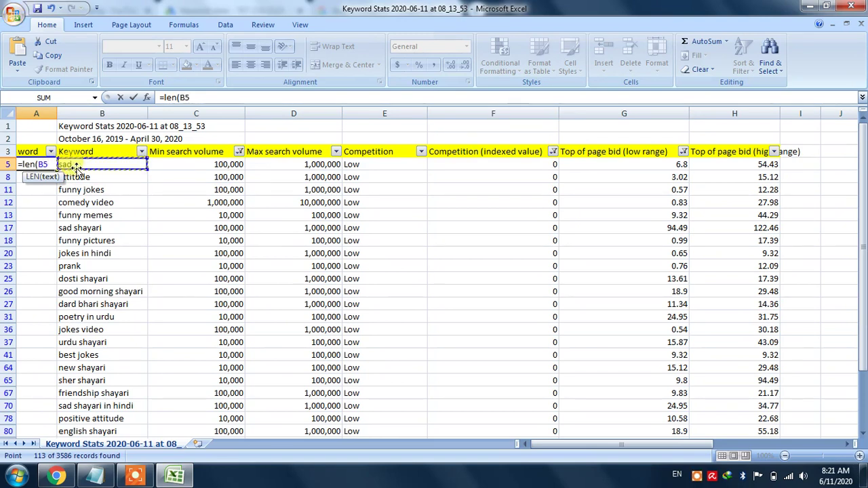
{"action": "type", "text": ")"}
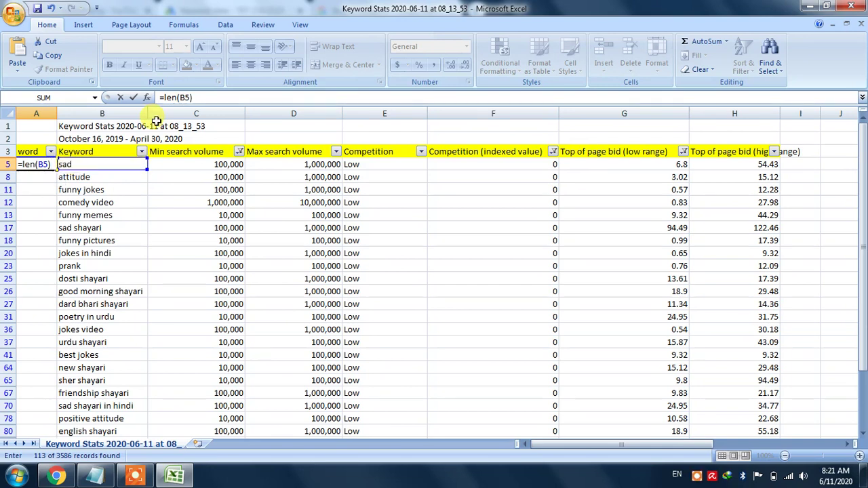
{"action": "left_click_drag", "start_coordinate": [195, 97], "coordinate": [164, 96]}
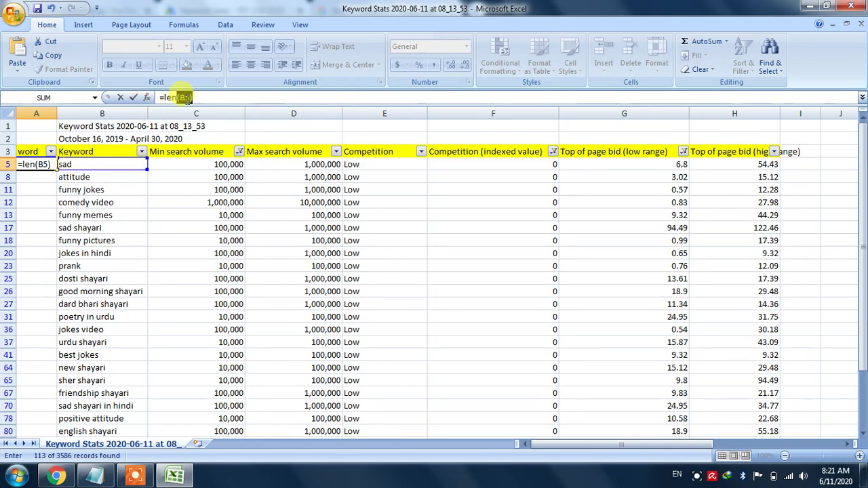
{"action": "left_click", "coordinate": [201, 97]}
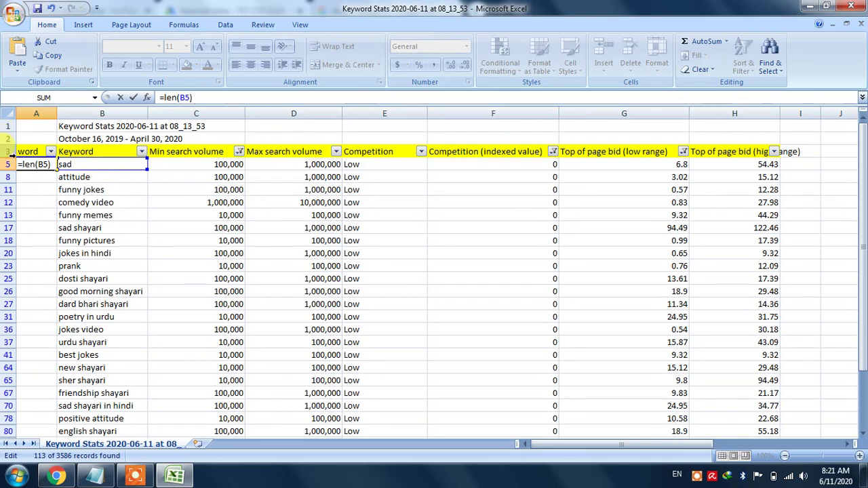
{"action": "left_click", "coordinate": [183, 98]}
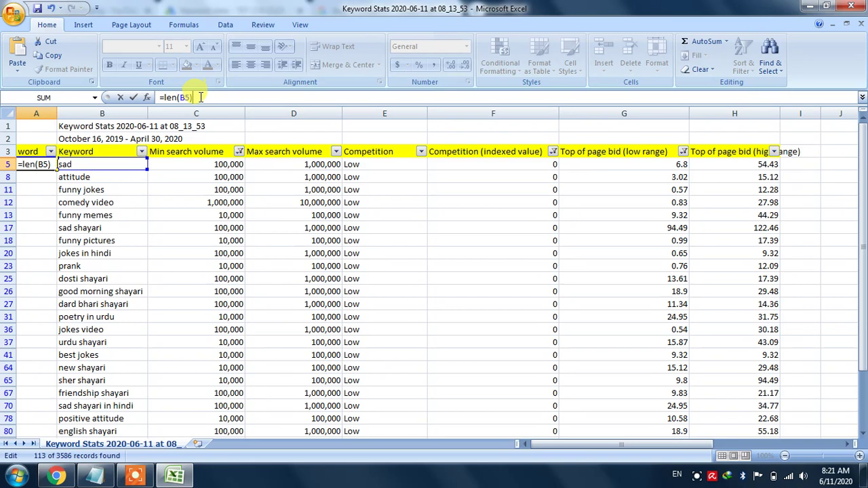
{"action": "key", "text": "Return"}
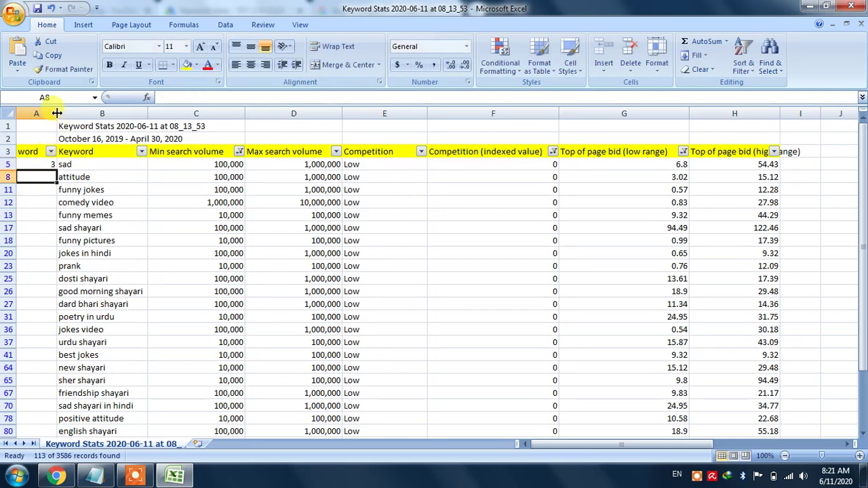
Widen column A and fill the LEN formula down the word column for all filtered keywords
{"action": "left_click_drag", "start_coordinate": [58, 113], "coordinate": [124, 114]}
{"action": "left_click", "coordinate": [111, 164]}
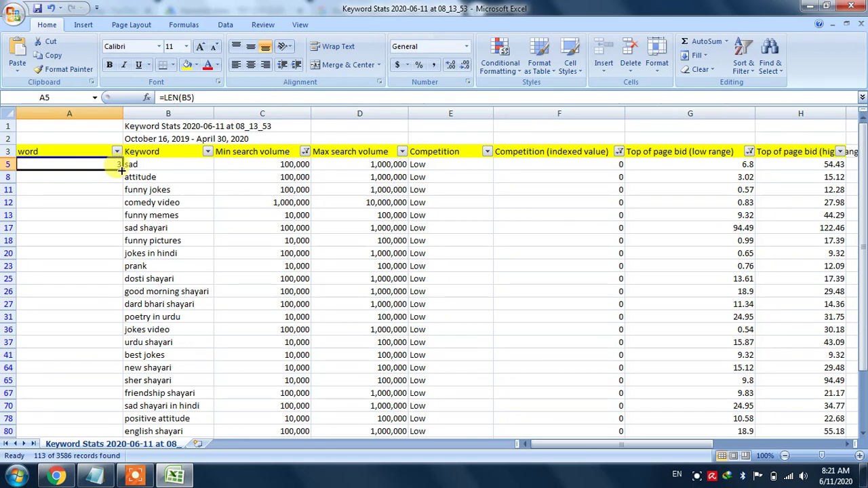
{"action": "double_click", "coordinate": [121, 170]}
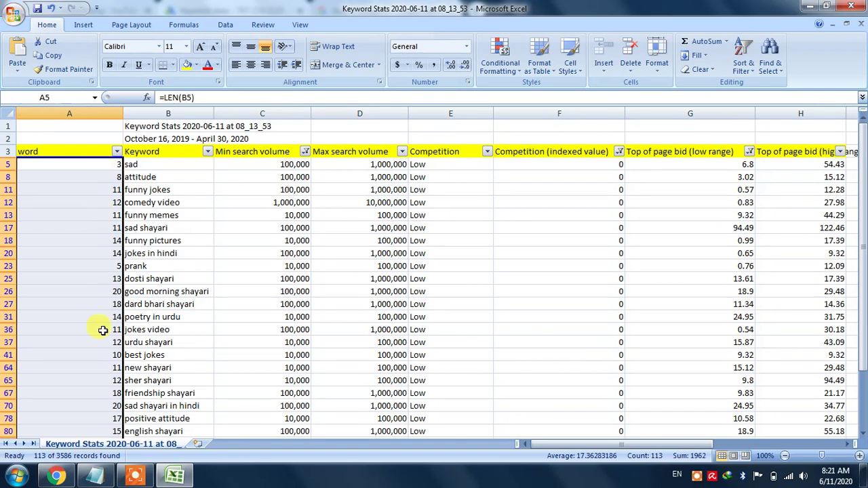
Filter the word column to values greater than 25 and widen the Keyword column to fit the full keywords
{"action": "left_click", "coordinate": [117, 152]}
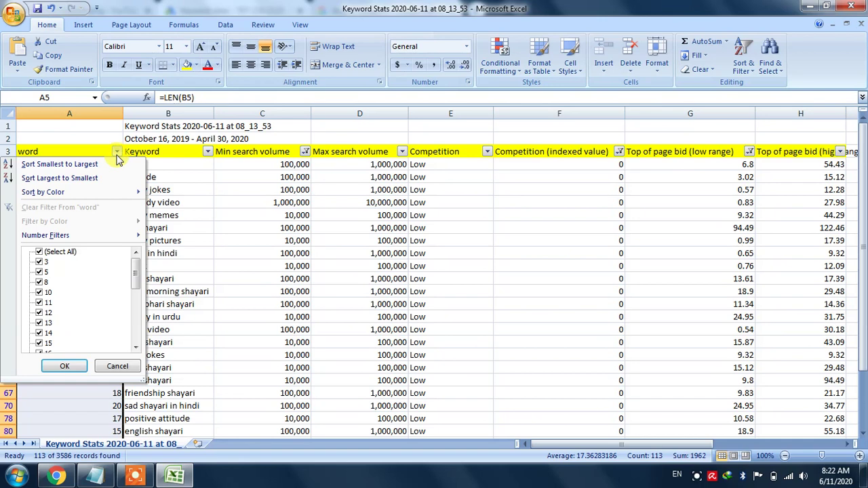
{"action": "mouse_move", "coordinate": [131, 239]}
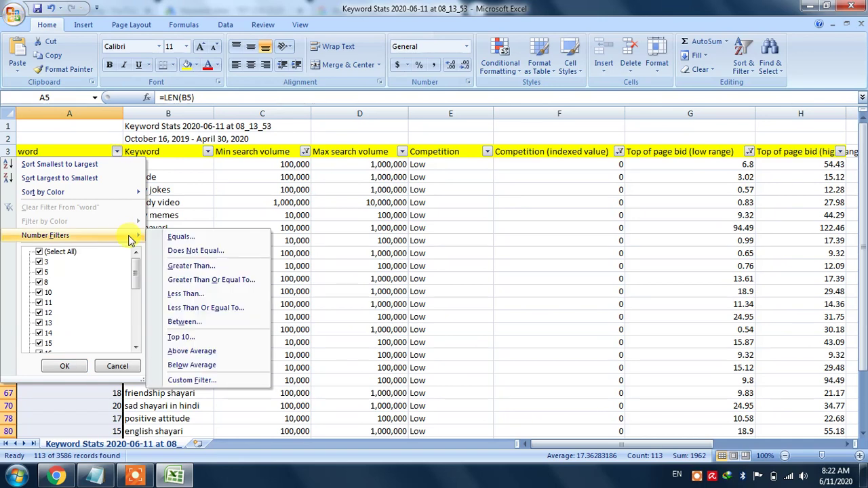
{"action": "left_click", "coordinate": [190, 266]}
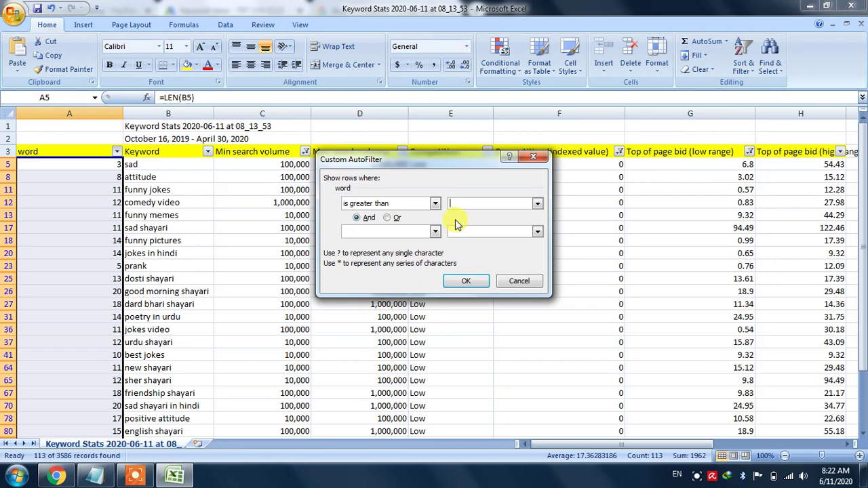
{"action": "left_click", "coordinate": [457, 212]}
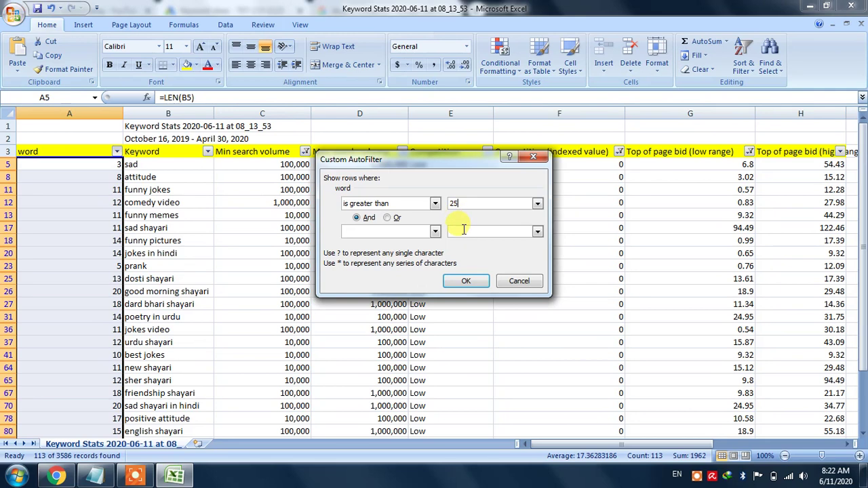
{"action": "left_click", "coordinate": [466, 281]}
{"action": "left_click", "coordinate": [369, 326]}
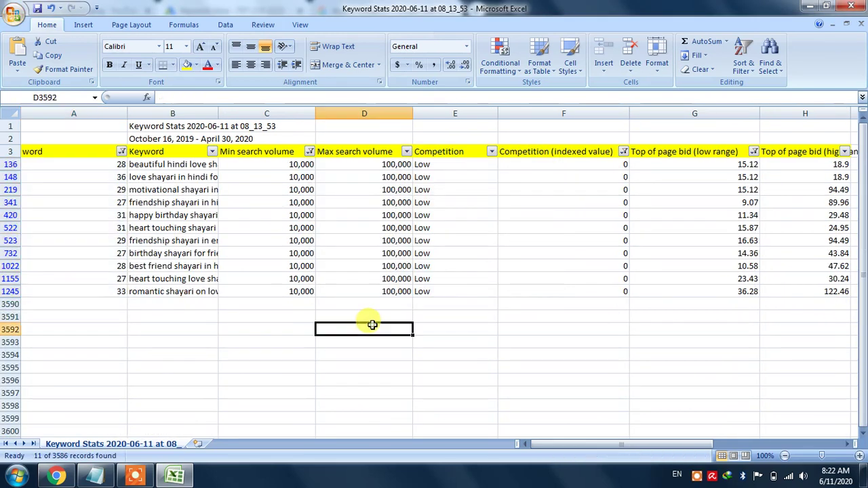
{"action": "left_click_drag", "start_coordinate": [218, 113], "coordinate": [273, 113]}
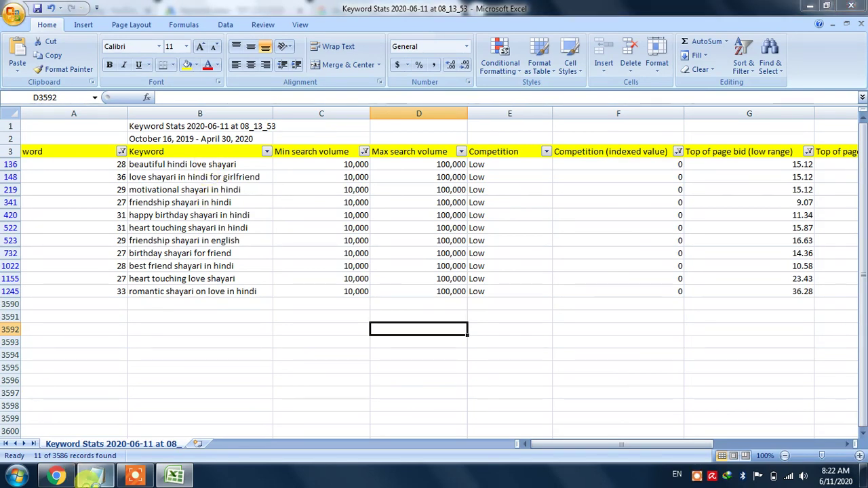
Switch to the Notepad notes and highlight the "Expert level" line
{"action": "left_click", "coordinate": [92, 476]}
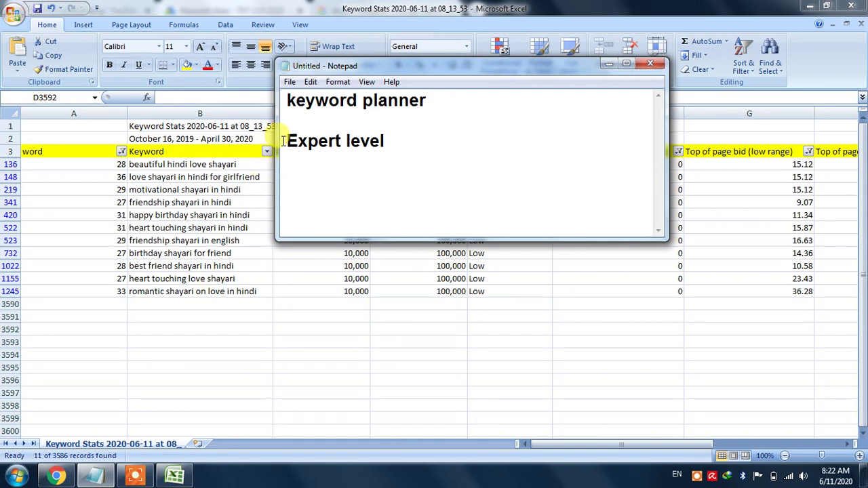
{"action": "left_click_drag", "start_coordinate": [284, 141], "coordinate": [400, 140]}
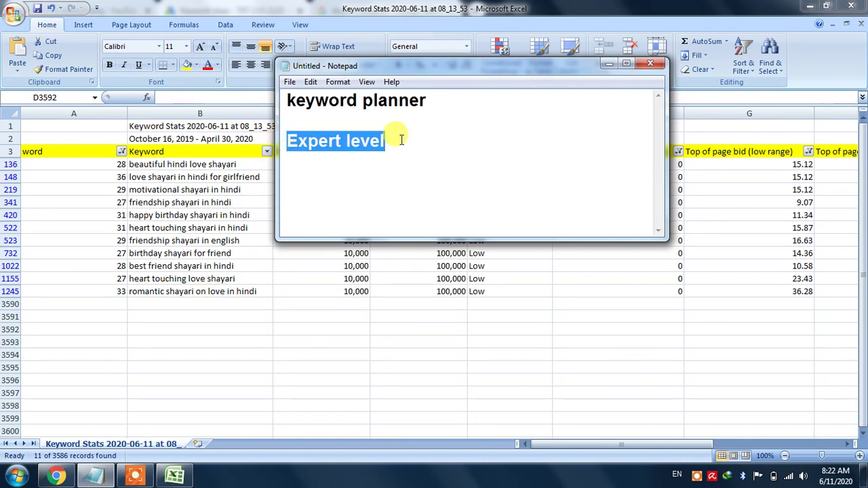
{"action": "left_click", "coordinate": [401, 140]}
{"action": "left_click", "coordinate": [387, 121]}
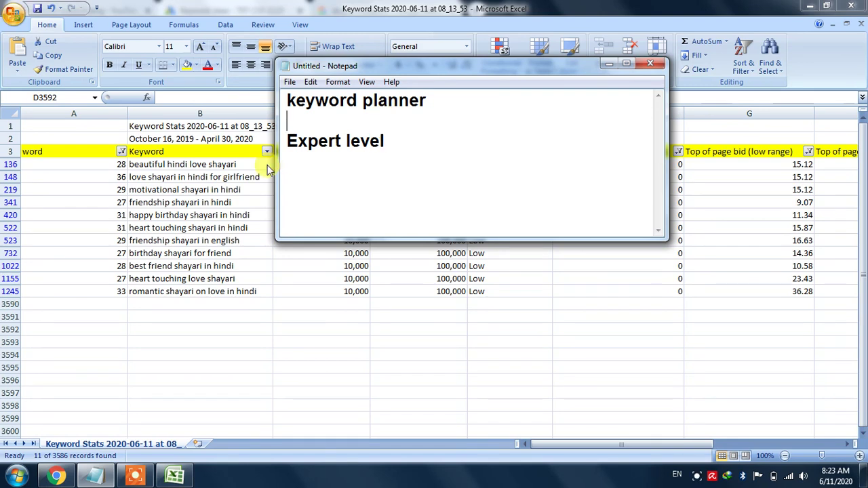
{"action": "left_click_drag", "start_coordinate": [288, 140], "coordinate": [434, 136]}
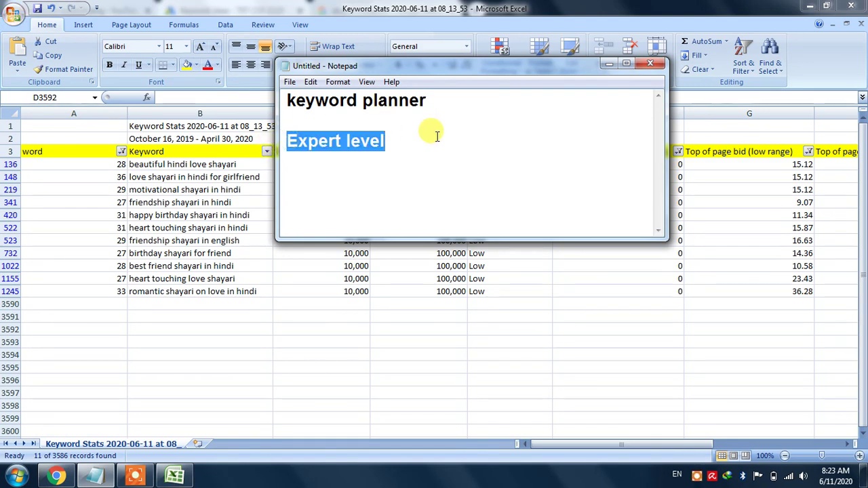
Return to the Excel sheet and review the filtered keywords, from "beautiful hindi love shayari" to "romantic shayari on love in hindi"
{"action": "left_click", "coordinate": [184, 165]}
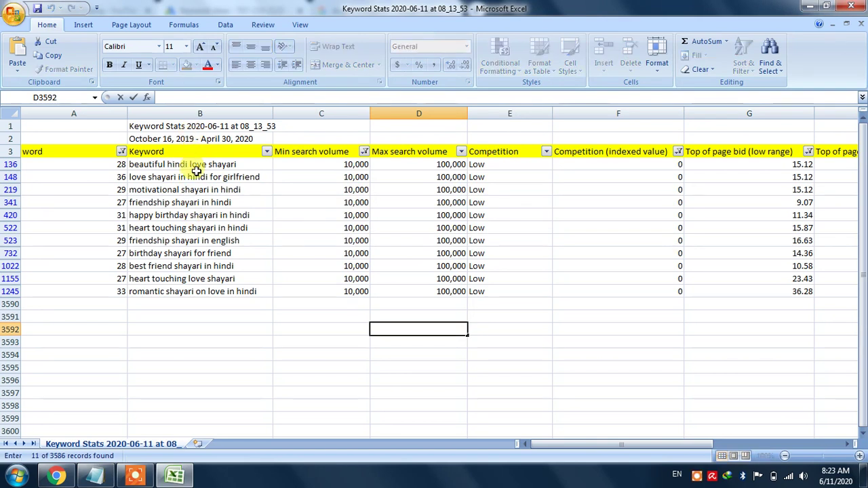
{"action": "left_click_drag", "start_coordinate": [196, 167], "coordinate": [248, 288]}
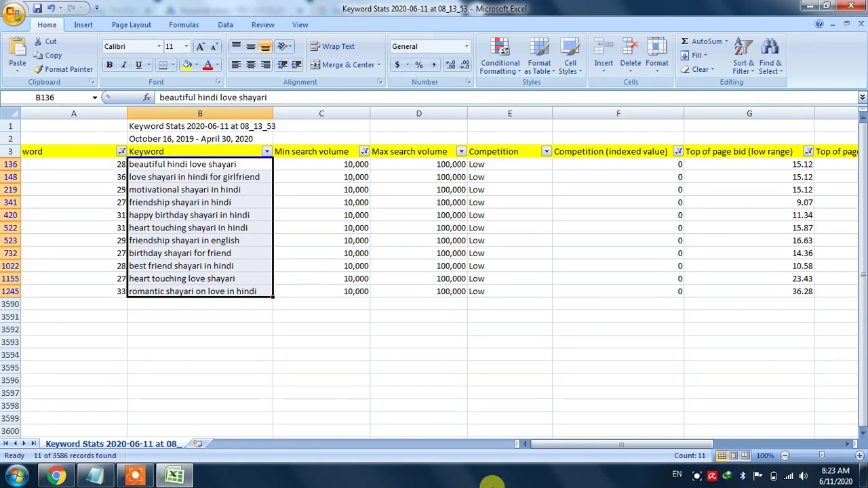
{"action": "mouse_move", "coordinate": [608, 449]}
{"action": "left_mouse_down"}
{"action": "mouse_move", "coordinate": [751, 444]}
{"action": "mouse_move", "coordinate": [606, 445]}
{"action": "left_mouse_up"}
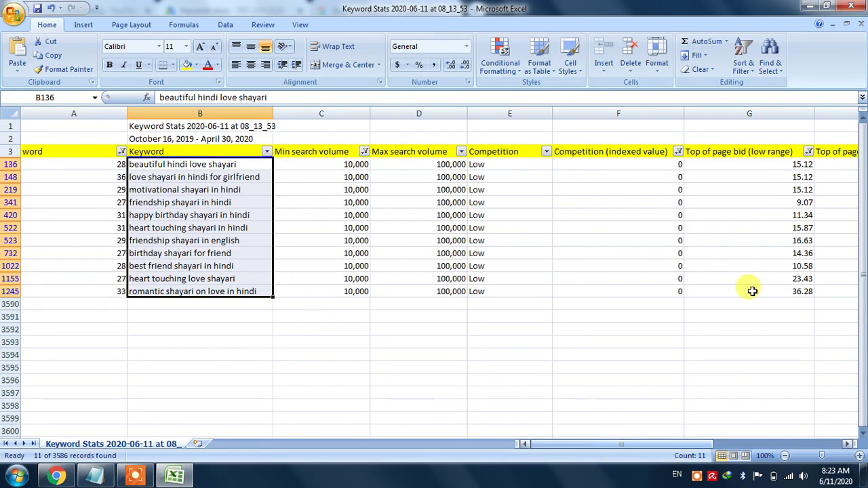
Examine the low-range and high-range top of page bids of the filtered keywords in columns G and H
{"action": "left_click", "coordinate": [799, 166]}
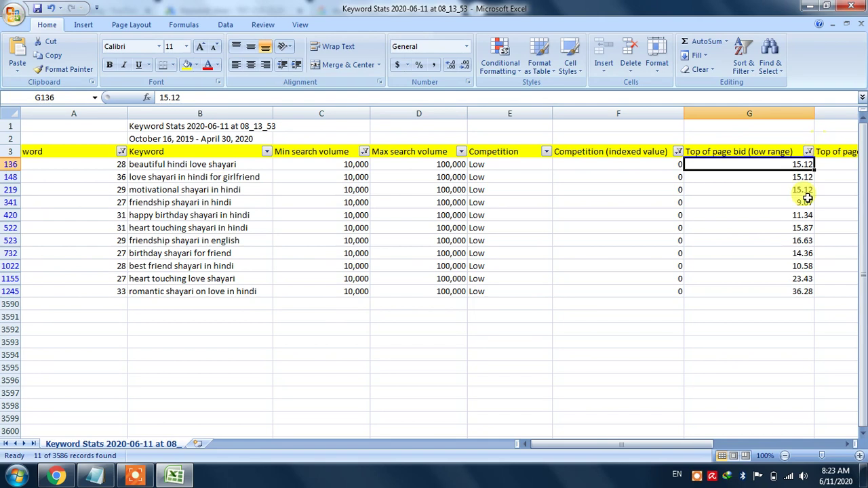
{"action": "left_click_drag", "start_coordinate": [617, 450], "coordinate": [634, 444]}
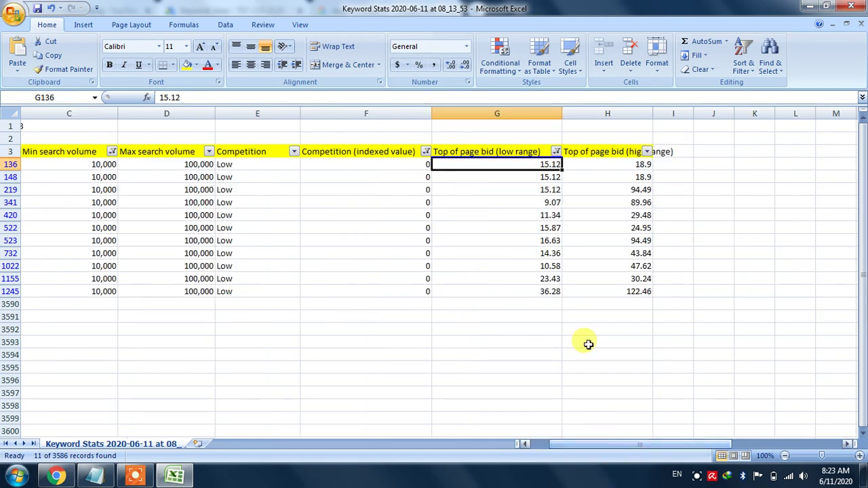
{"action": "left_click", "coordinate": [526, 201]}
{"action": "left_click", "coordinate": [535, 174]}
{"action": "left_click", "coordinate": [539, 190]}
{"action": "left_click_drag", "start_coordinate": [538, 225], "coordinate": [553, 290]}
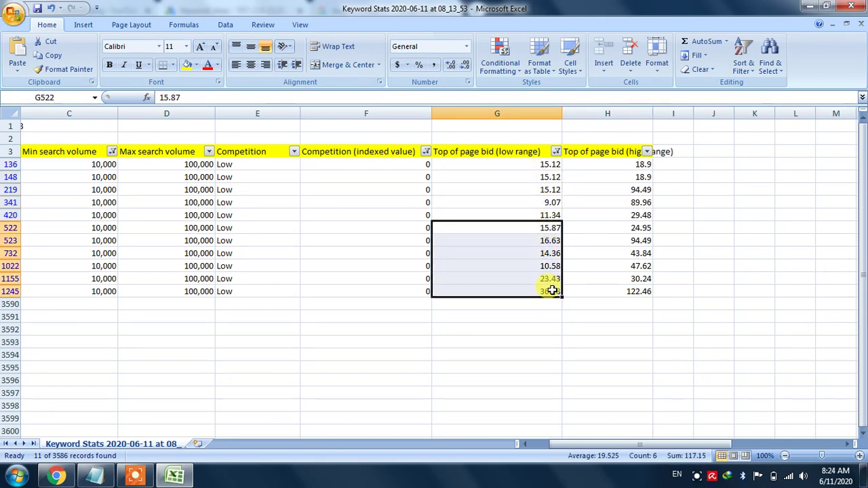
{"action": "double_click", "coordinate": [637, 164]}
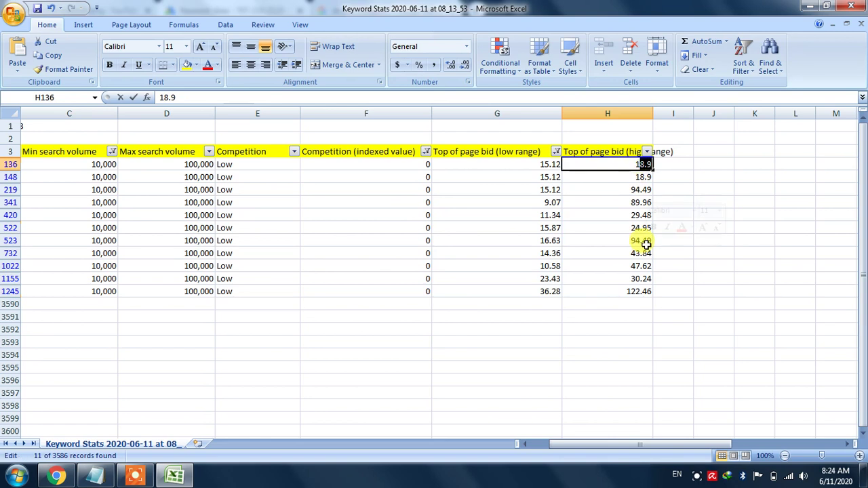
{"action": "left_click", "coordinate": [626, 190]}
{"action": "left_click_drag", "start_coordinate": [614, 176], "coordinate": [637, 305]}
{"action": "left_click_drag", "start_coordinate": [523, 164], "coordinate": [550, 330]}
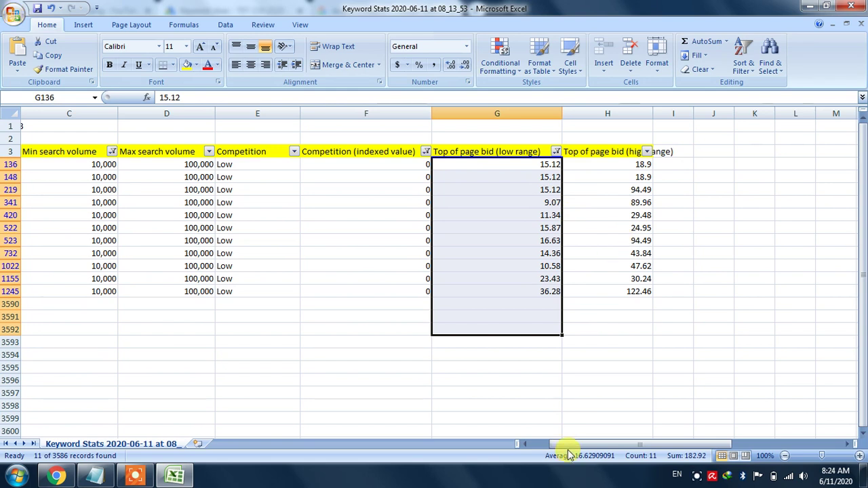
Review the filtered keywords again together with their minimum search volumes in column C
{"action": "left_click_drag", "start_coordinate": [563, 443], "coordinate": [542, 442]}
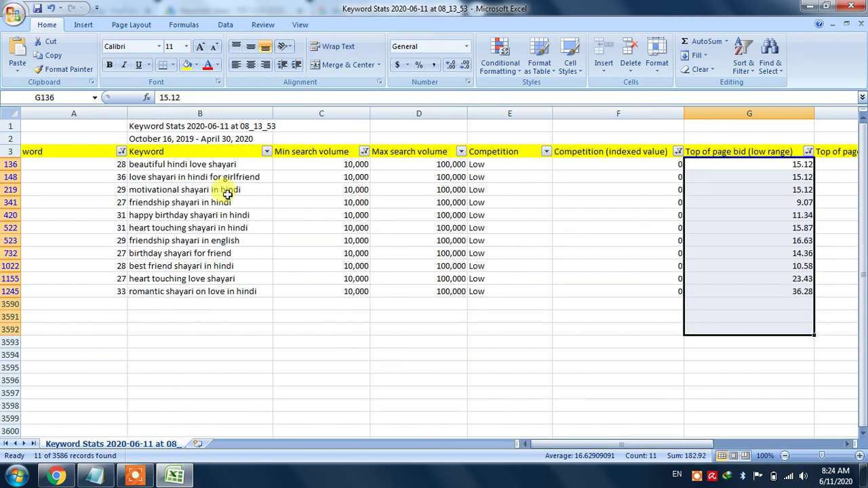
{"action": "left_click", "coordinate": [209, 166]}
{"action": "left_click_drag", "start_coordinate": [209, 166], "coordinate": [214, 286]}
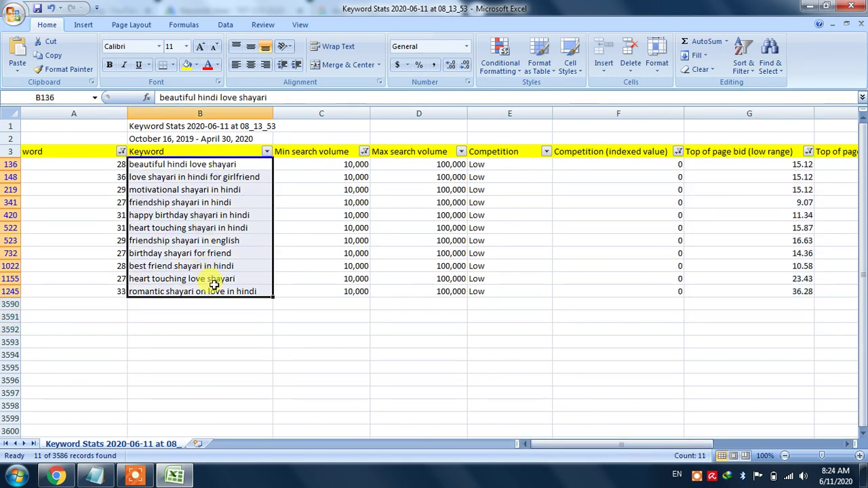
{"action": "left_click_drag", "start_coordinate": [352, 166], "coordinate": [361, 303]}
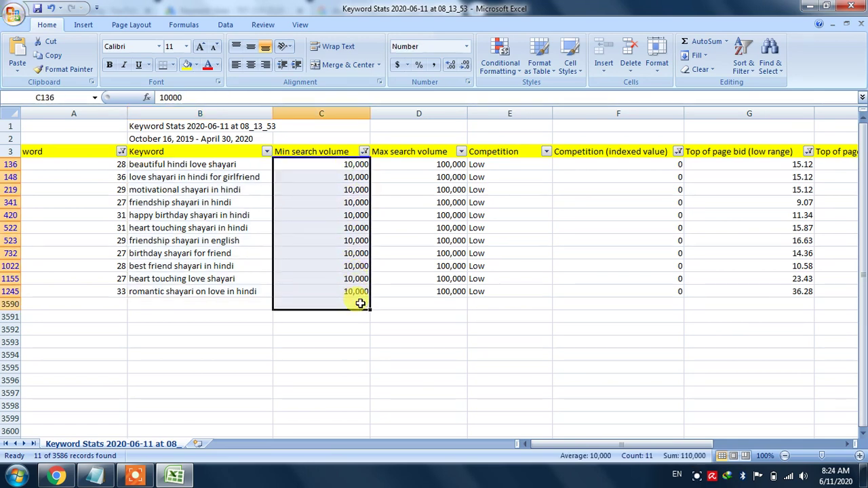
Highlight the filtered keywords in column B, from "beautiful hindi love shayari" to "romantic shayari on love in hindi"
{"action": "left_click", "coordinate": [353, 166]}
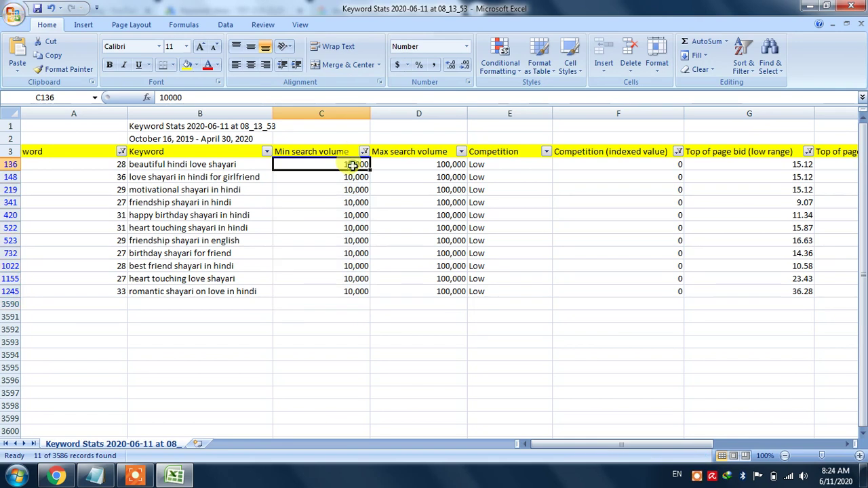
{"action": "left_click", "coordinate": [247, 165]}
{"action": "left_click_drag", "start_coordinate": [239, 202], "coordinate": [237, 293]}
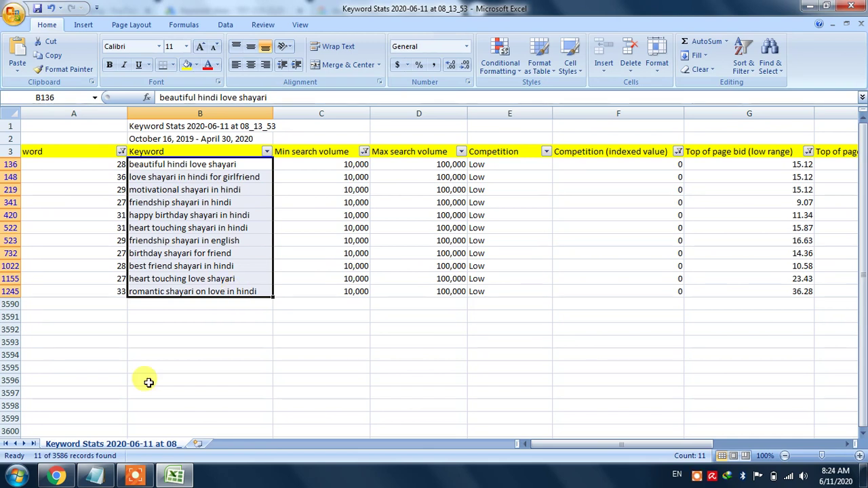
Switch to the YouTube page in Chrome and open the signed-in account's own channel, "keyword research king"
{"action": "left_click", "coordinate": [57, 475]}
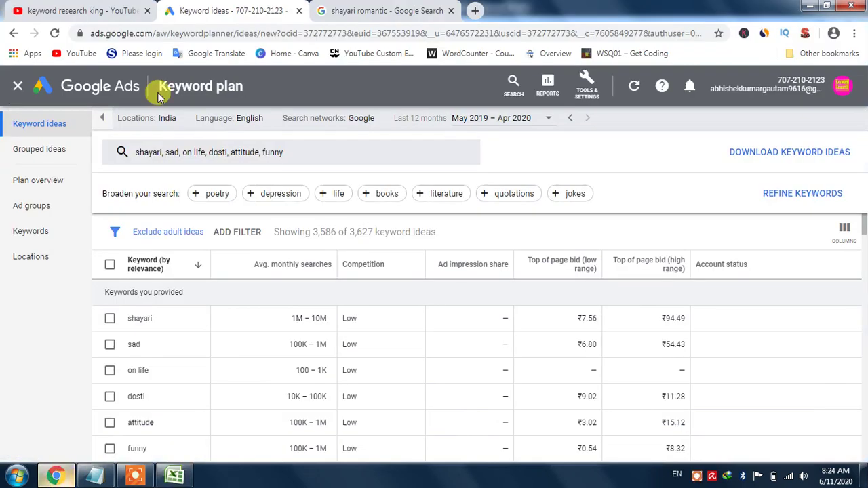
{"action": "left_click", "coordinate": [100, 9]}
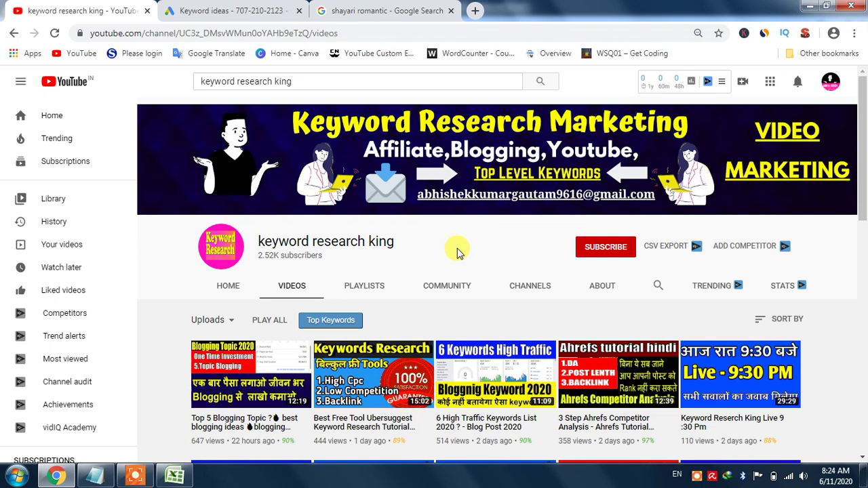
{"action": "left_click", "coordinate": [831, 82]}
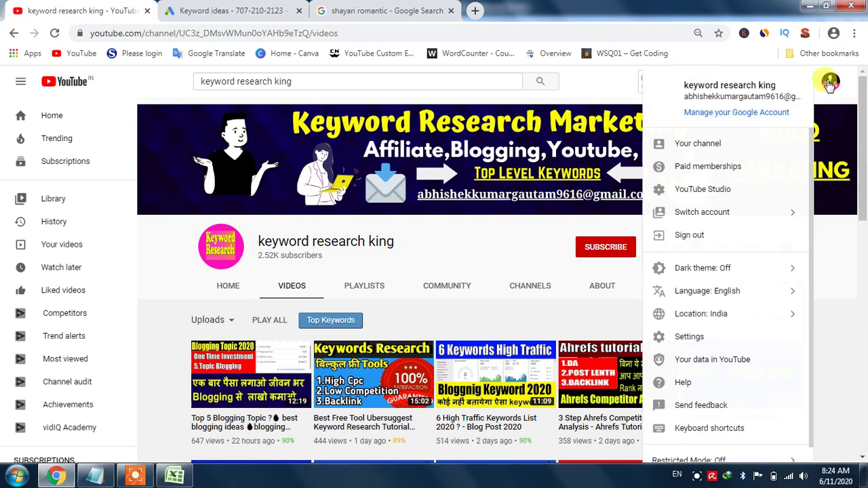
{"action": "left_click", "coordinate": [713, 145]}
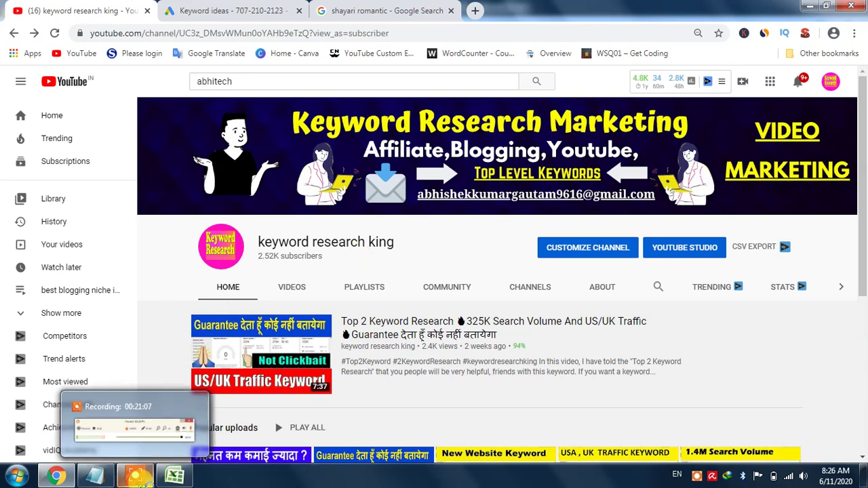
Return to the Excel sheet and select the filtered keyword list in column B again, rows 136 to 1245
{"action": "left_click", "coordinate": [136, 476]}
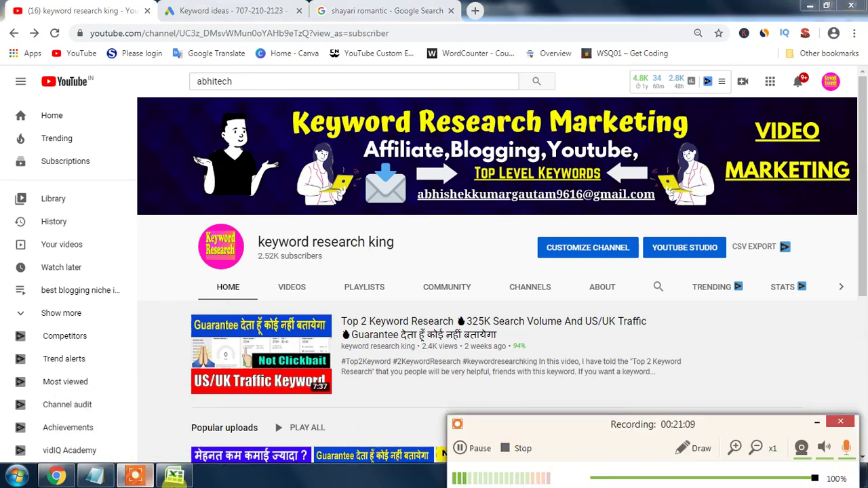
{"action": "left_click", "coordinate": [175, 476]}
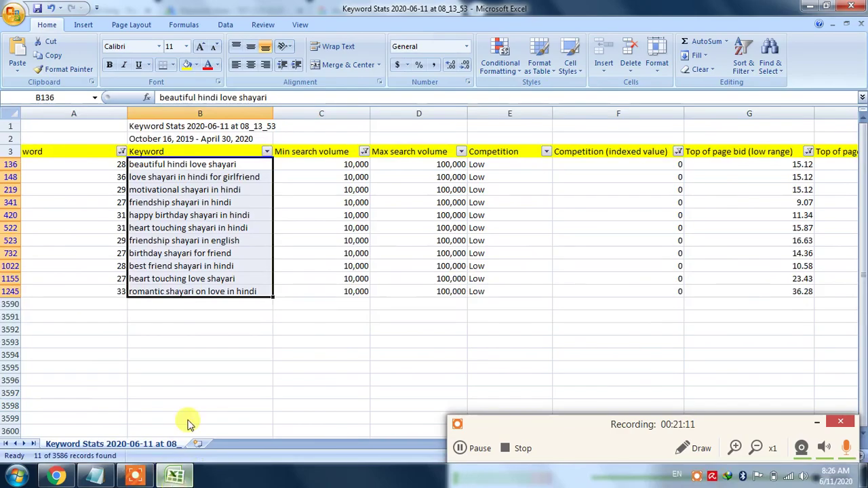
{"action": "left_click", "coordinate": [240, 168]}
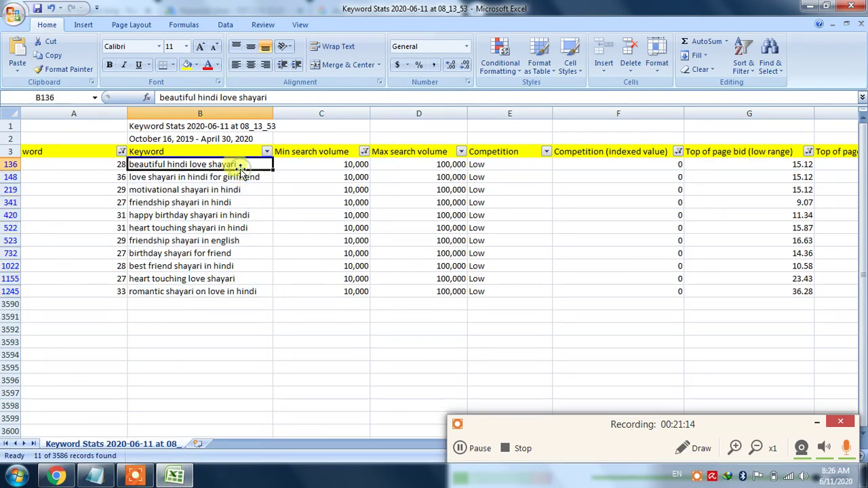
{"action": "left_click", "coordinate": [242, 186]}
{"action": "left_click_drag", "start_coordinate": [235, 166], "coordinate": [233, 293]}
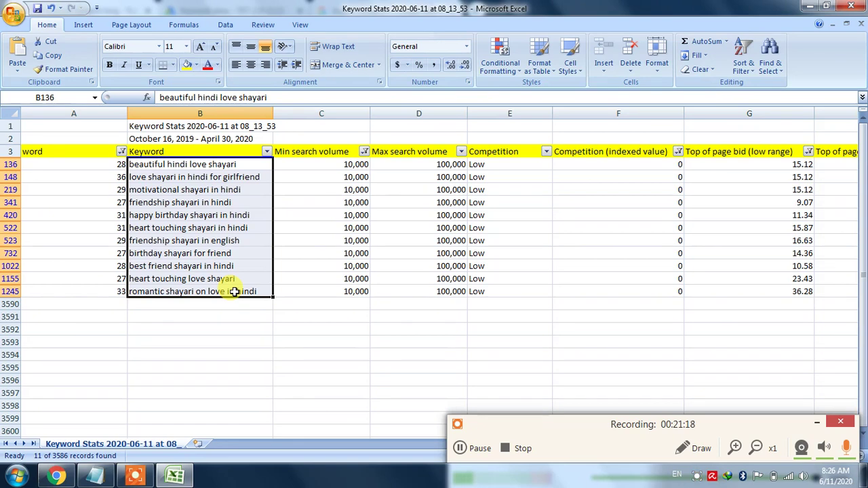